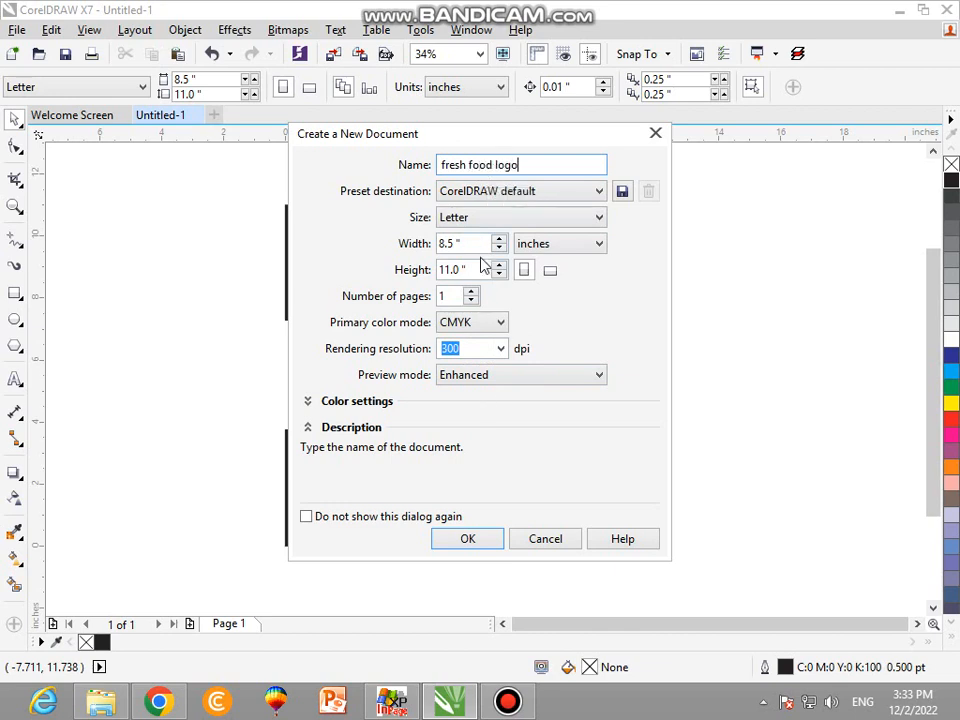
# Create the Letter-size document "fresh food logo" and add artistic text reading "fresh" and "fd" on two lines.
pyautogui.click(489, 538)
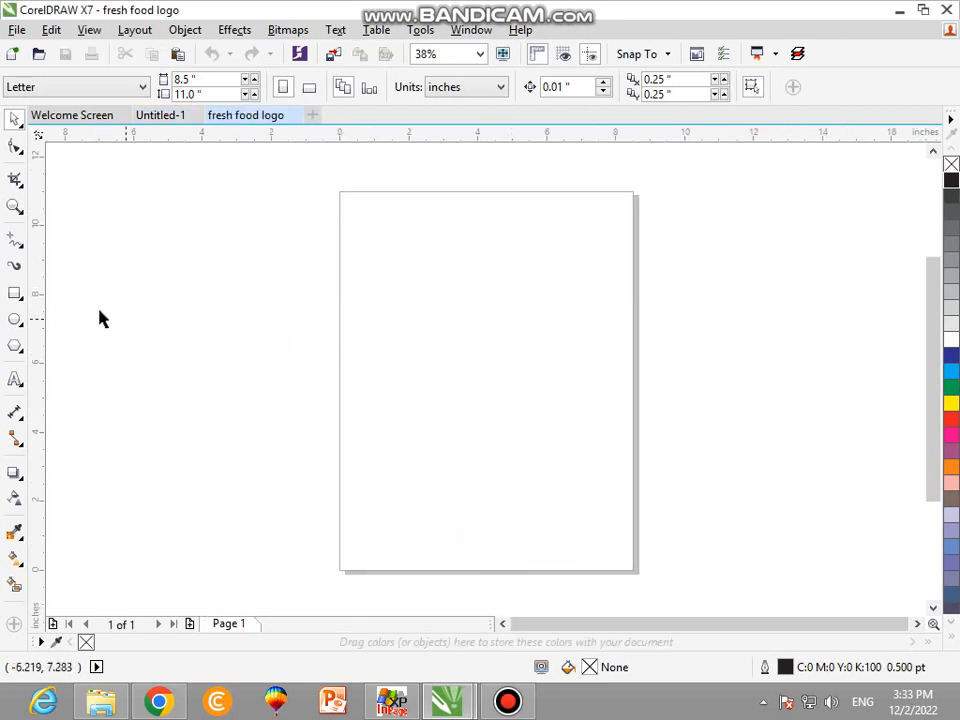
pyautogui.click(15, 379)
pyautogui.click(320, 317)
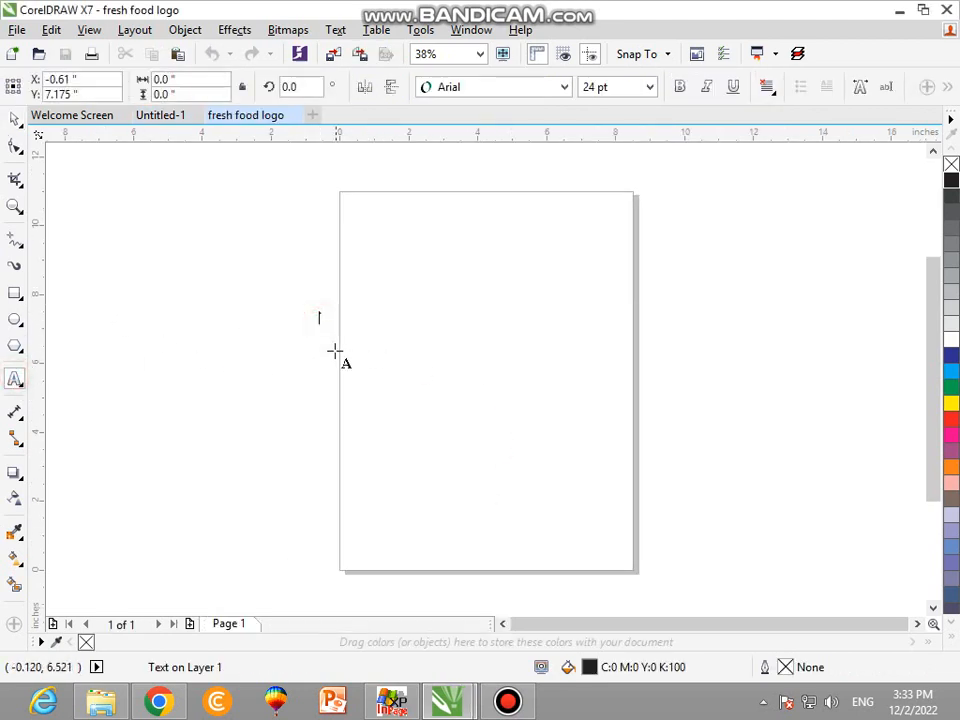
pyautogui.write('fresh')
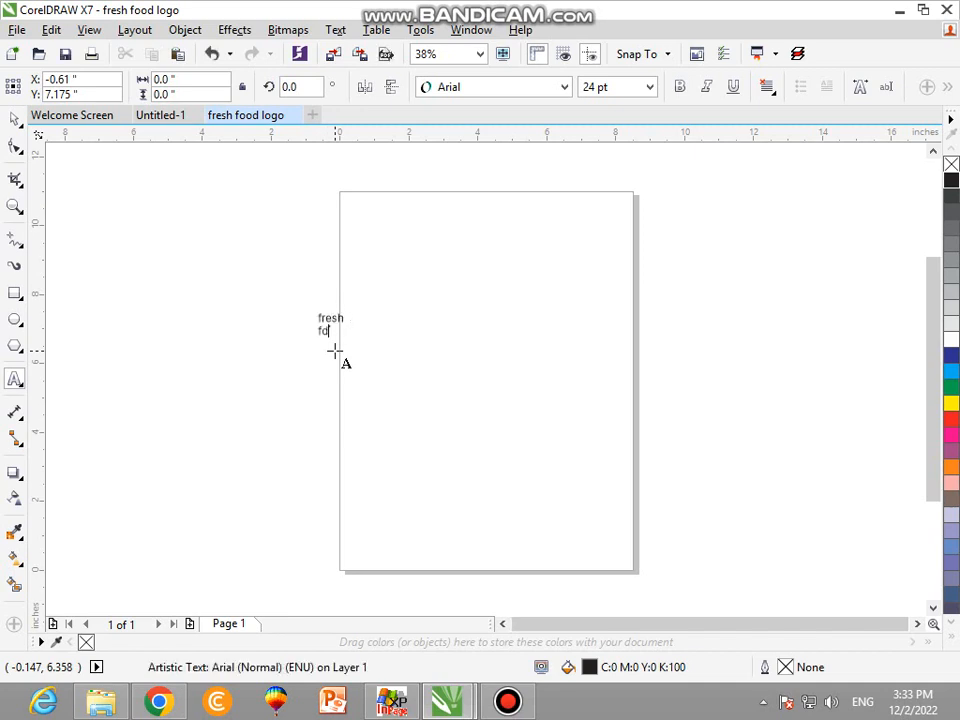
# Enlarge the two-line text to about 156 pt and move it to the middle of the page.
pyautogui.click(12, 123)
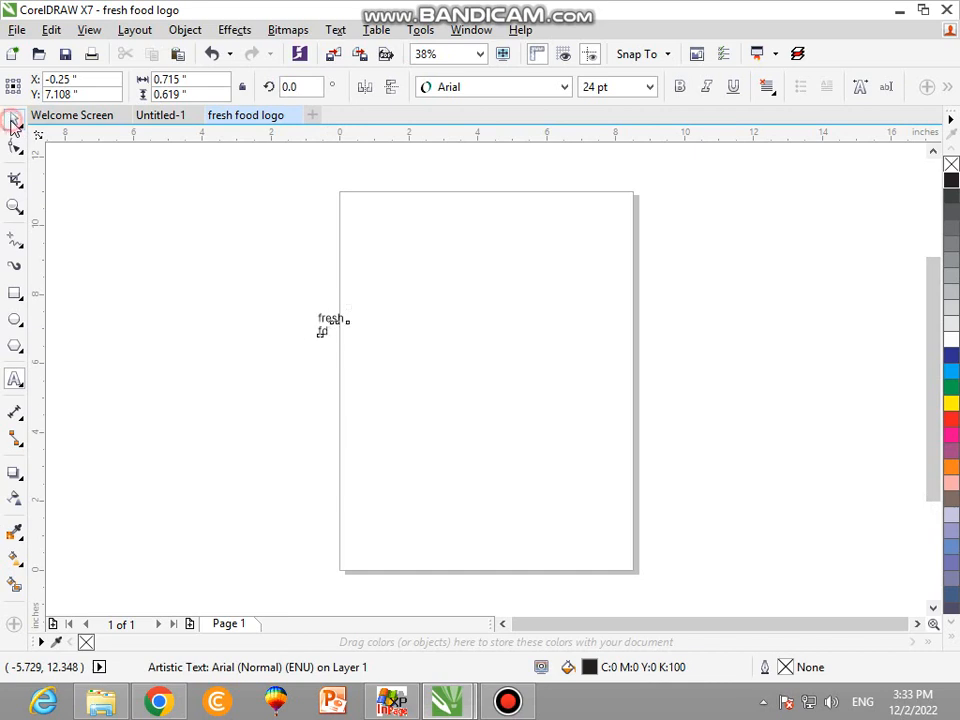
pyautogui.moveTo(343, 339); pyautogui.dragTo(485, 458)
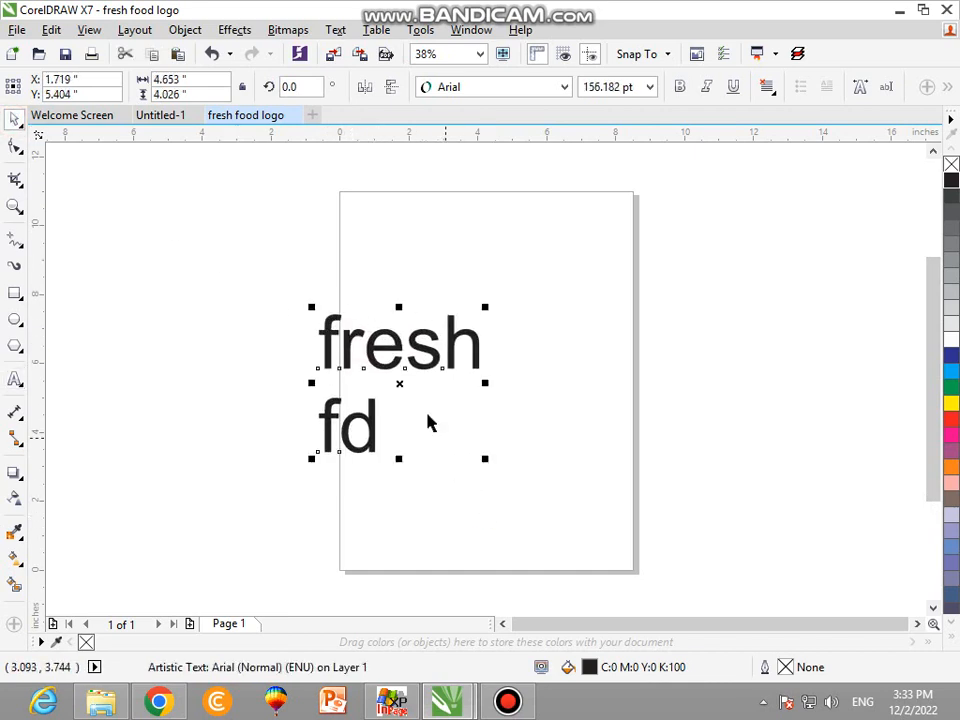
pyautogui.moveTo(399, 383); pyautogui.dragTo(476, 341)
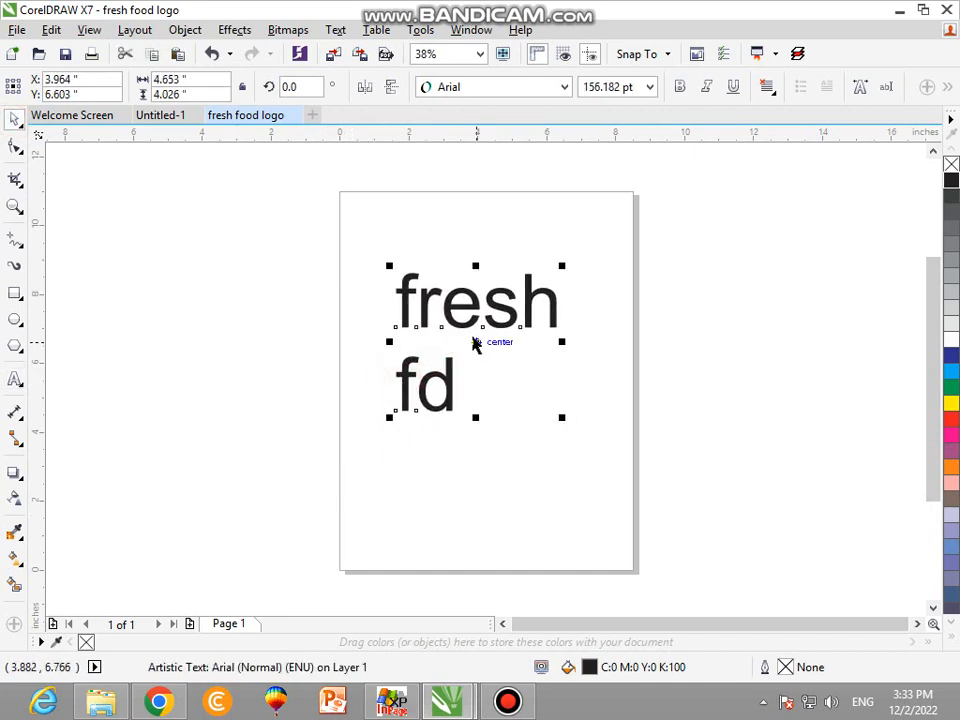
# Break the text apart into separate lines and set "fresh" in the Arizonia font.
pyautogui.hotkey('ctrl', 'k')
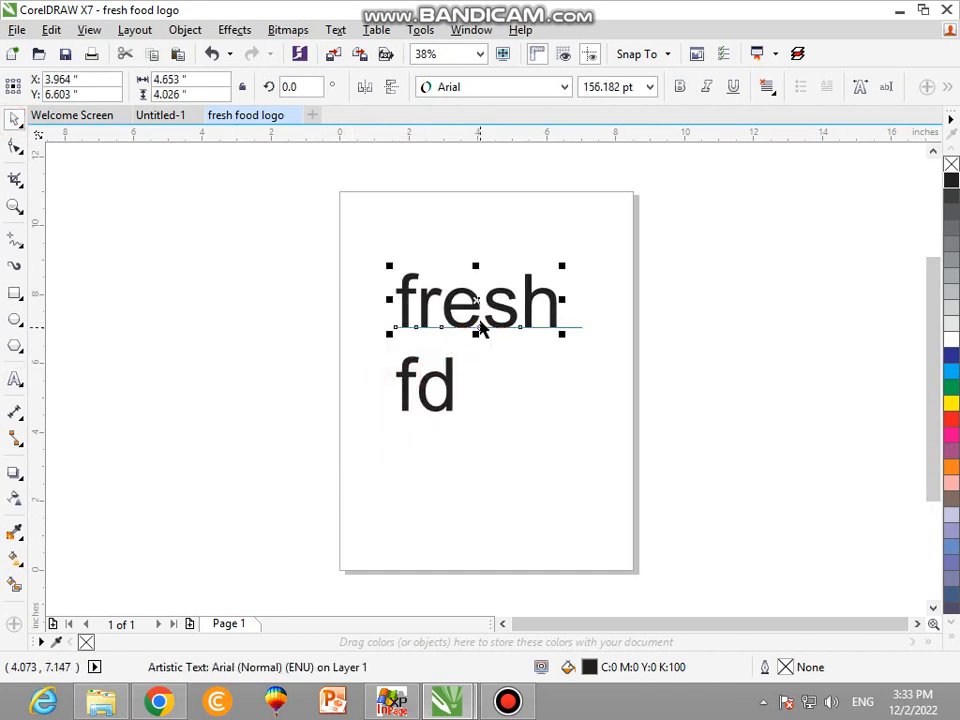
pyautogui.click(537, 88)
pyautogui.click(515, 132)
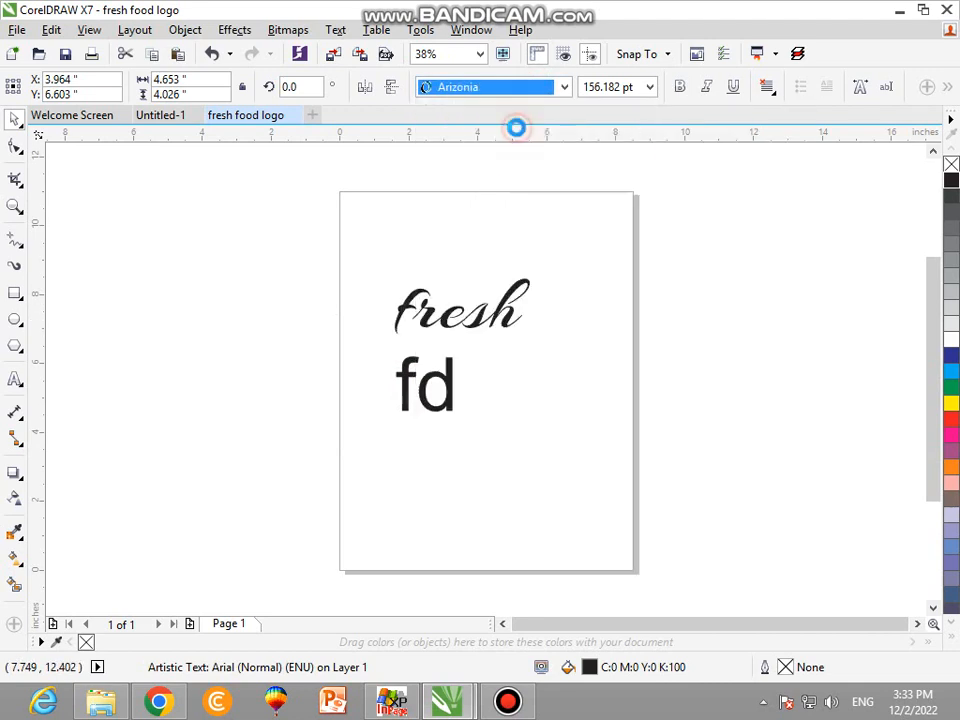
pyautogui.click(529, 236)
# Set the "fd" line in the Bangers font.
pyautogui.click(426, 388)
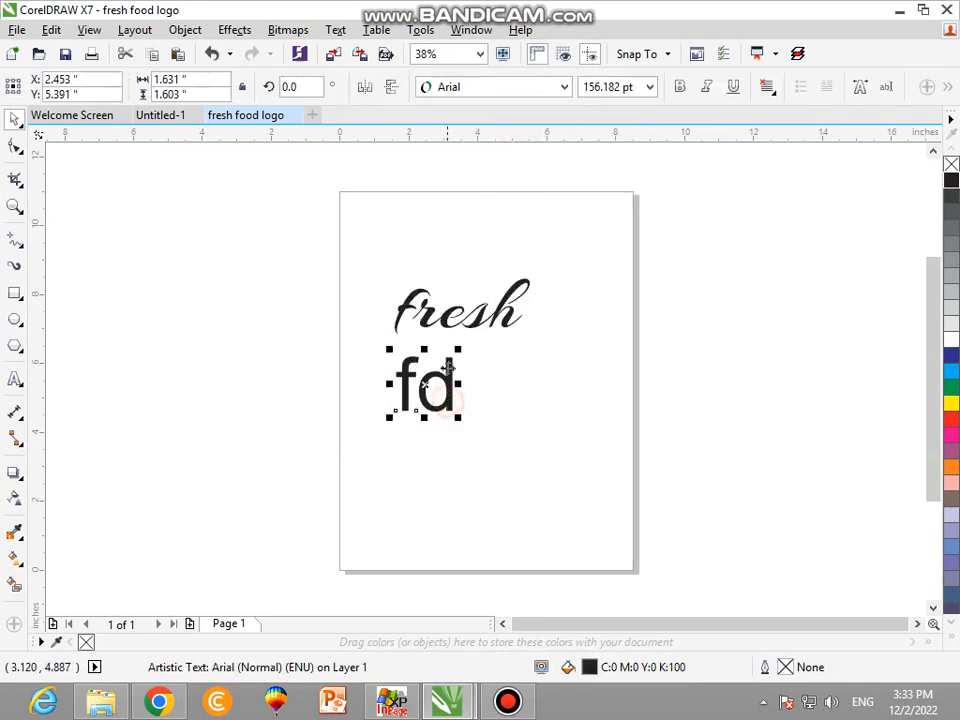
pyautogui.click(497, 88)
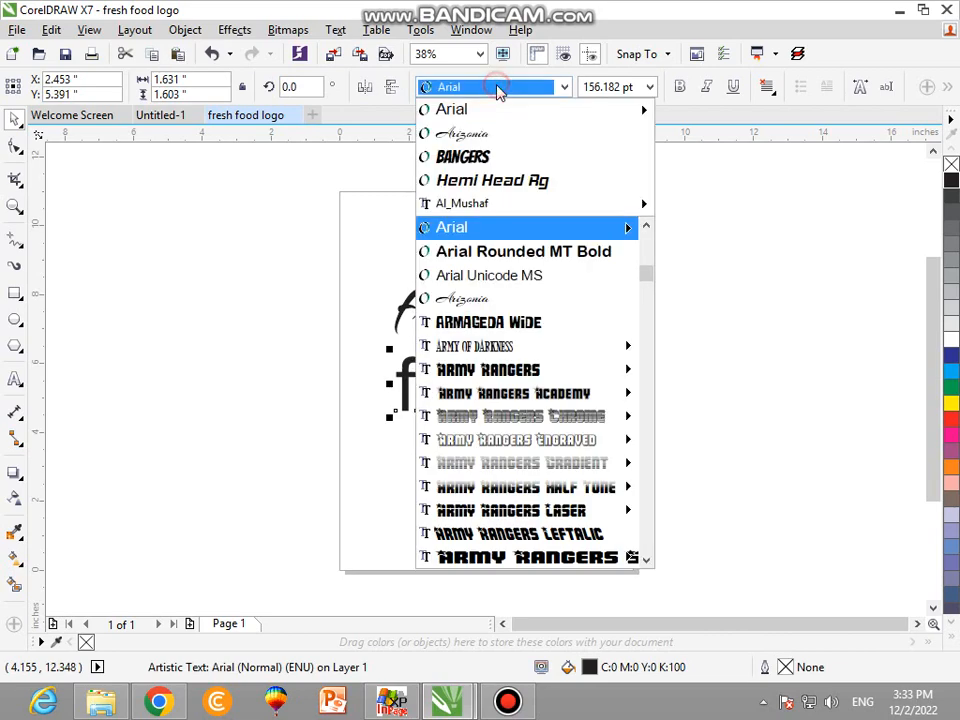
pyautogui.click(497, 158)
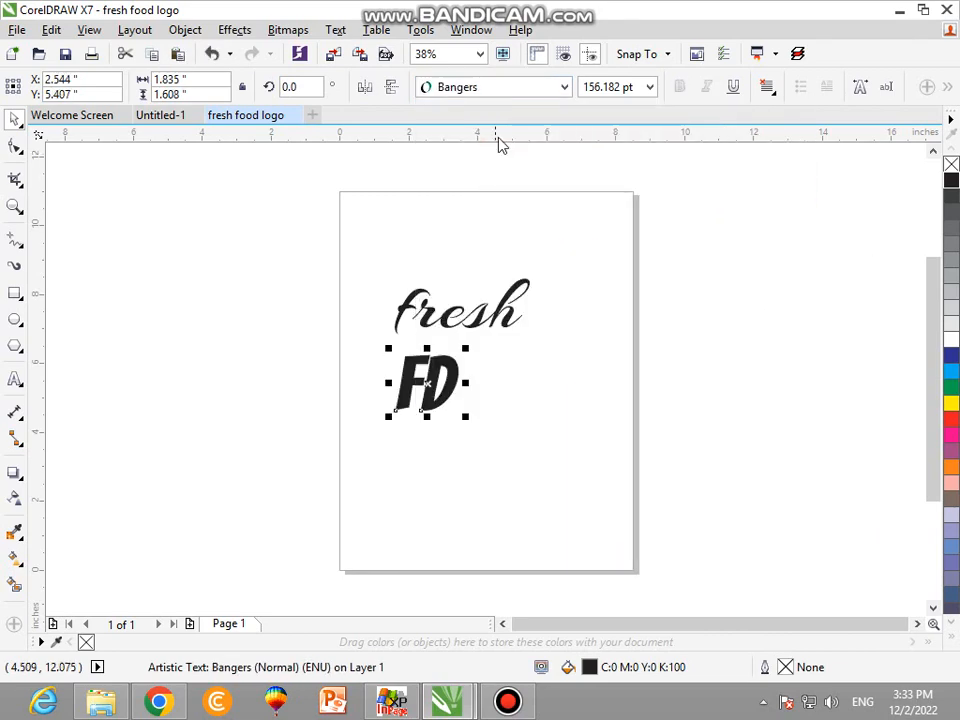
pyautogui.click(506, 86)
pyautogui.scroll(-3, 510, 300)
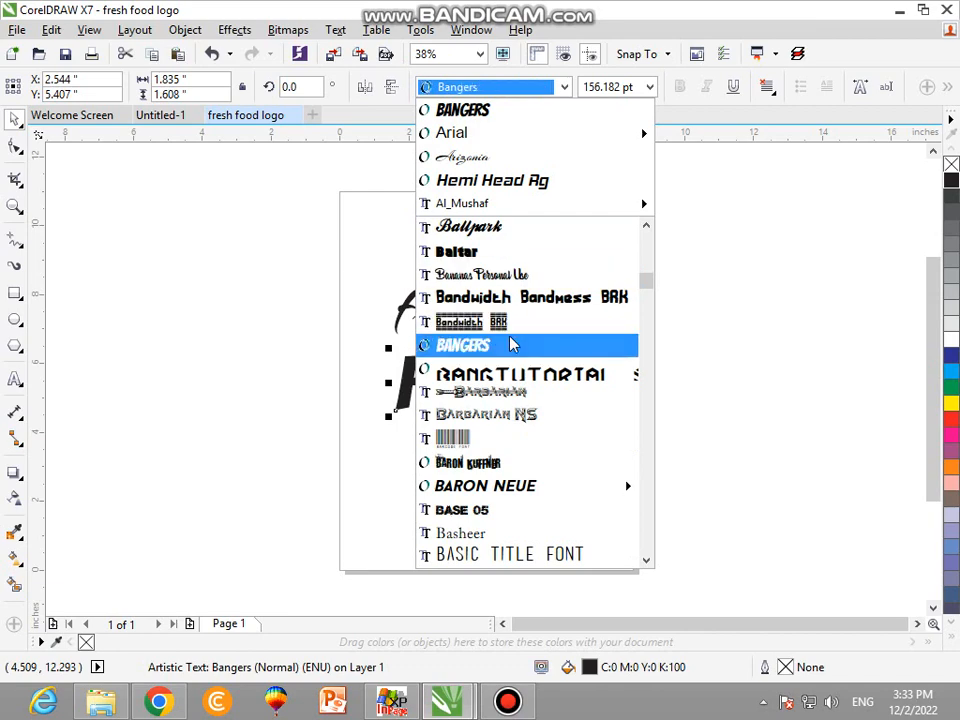
pyautogui.click(511, 340)
pyautogui.moveTo(603, 379); pyautogui.dragTo(931, 390)
# Set the "fd" line in the BattleStation font.
pyautogui.click(312, 392)
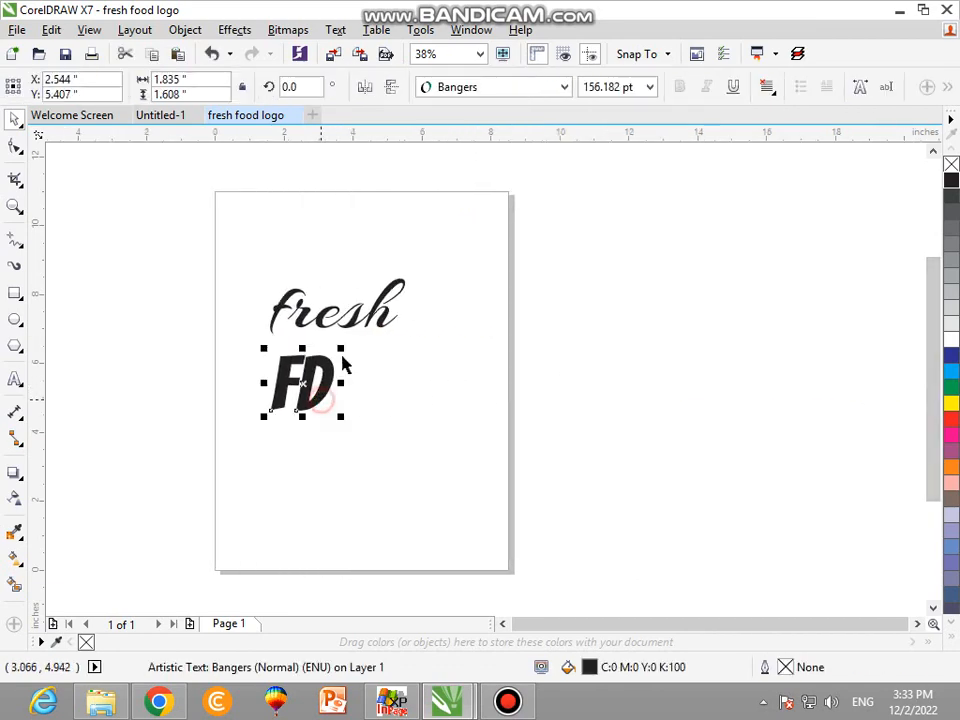
pyautogui.click(505, 90)
pyautogui.scroll(-3, 514, 257)
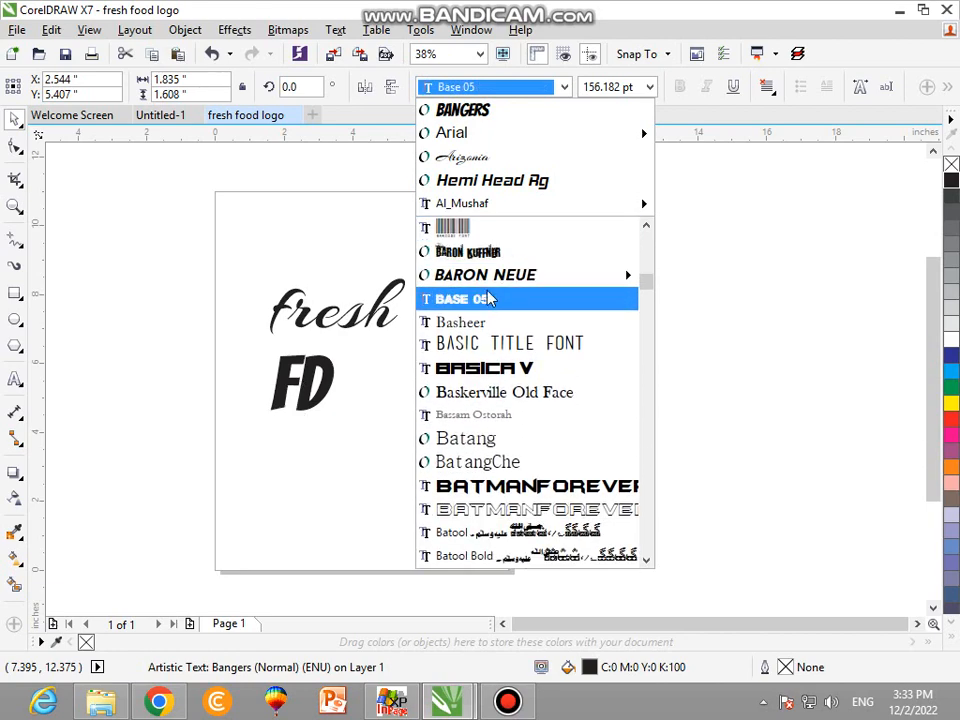
pyautogui.moveTo(489, 284)
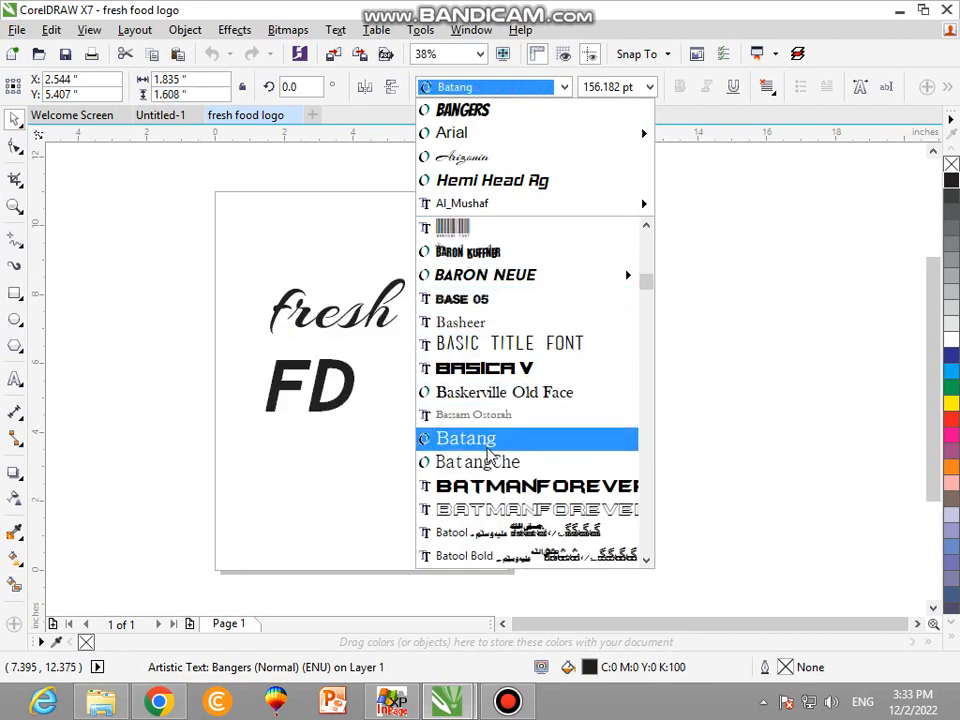
pyautogui.scroll(-3, 489, 457)
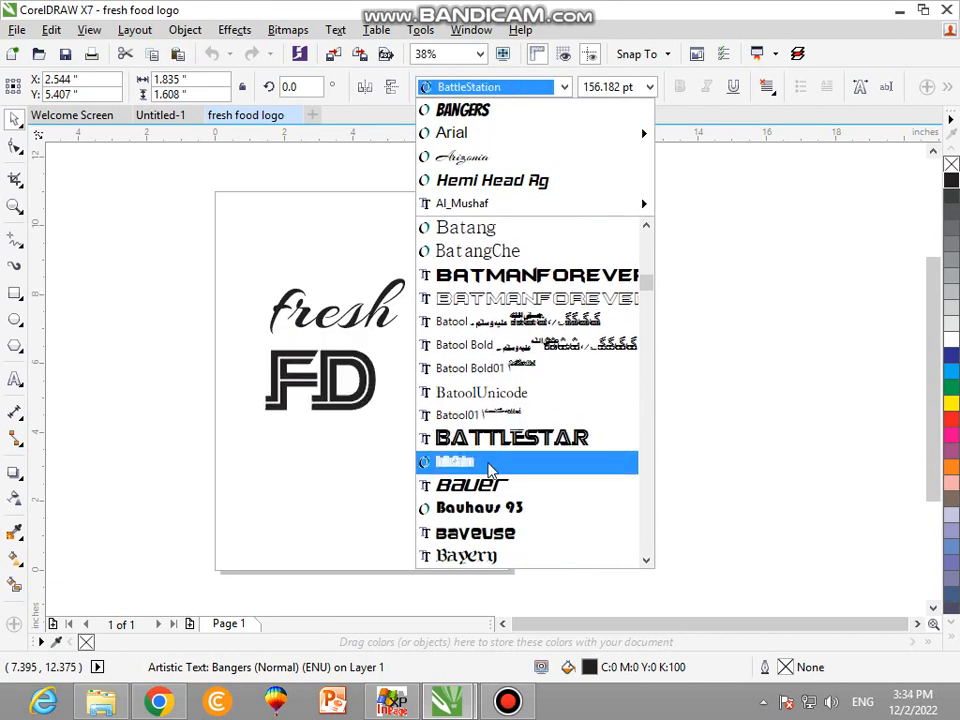
pyautogui.scroll(-2, 490, 455)
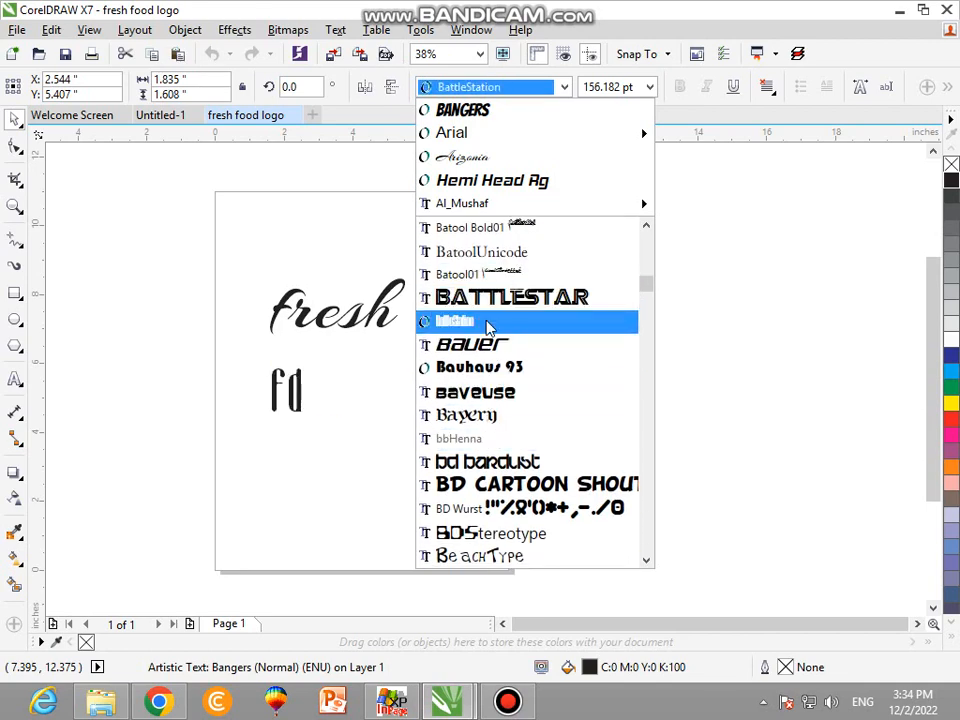
pyautogui.click(488, 325)
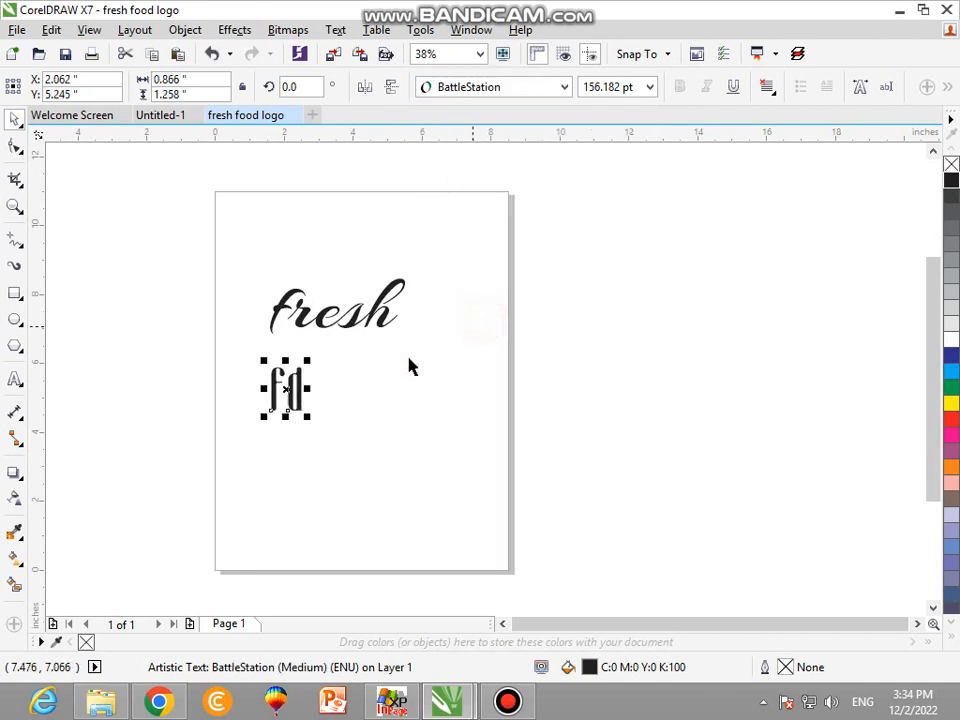
# Enlarge "fd" and spread its letters across the page with a wide gap, with "fresh" moved above the d.
pyautogui.click(328, 392)
pyautogui.click(300, 405)
pyautogui.moveTo(307, 415); pyautogui.dragTo(497, 481)
pyautogui.click(398, 463)
pyautogui.moveTo(283, 484); pyautogui.dragTo(246, 484)
pyautogui.click(332, 460)
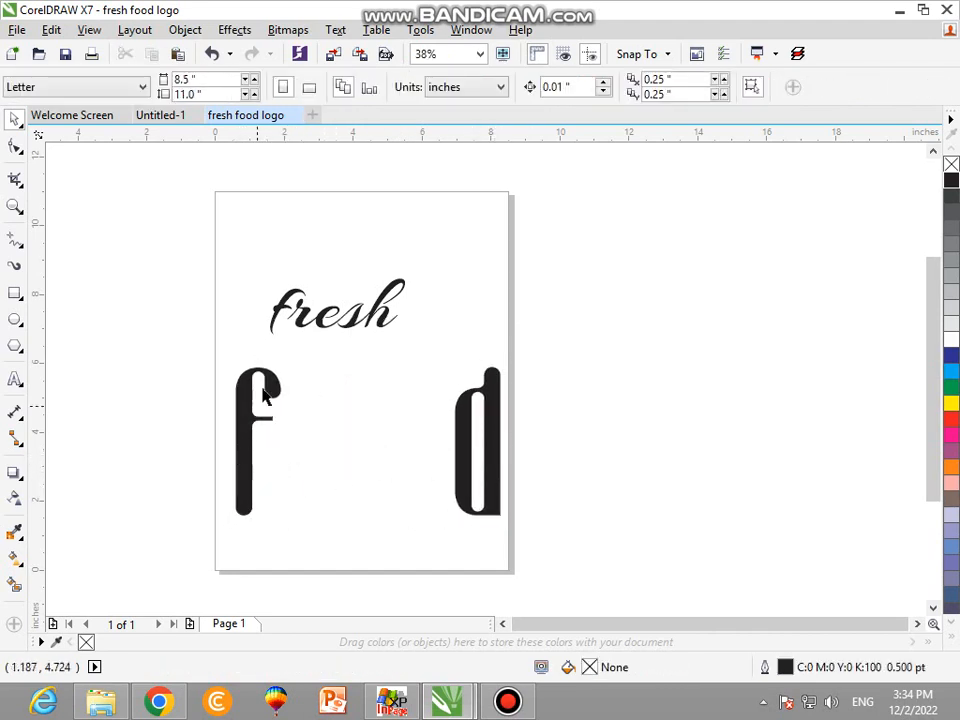
pyautogui.moveTo(297, 310); pyautogui.dragTo(403, 308)
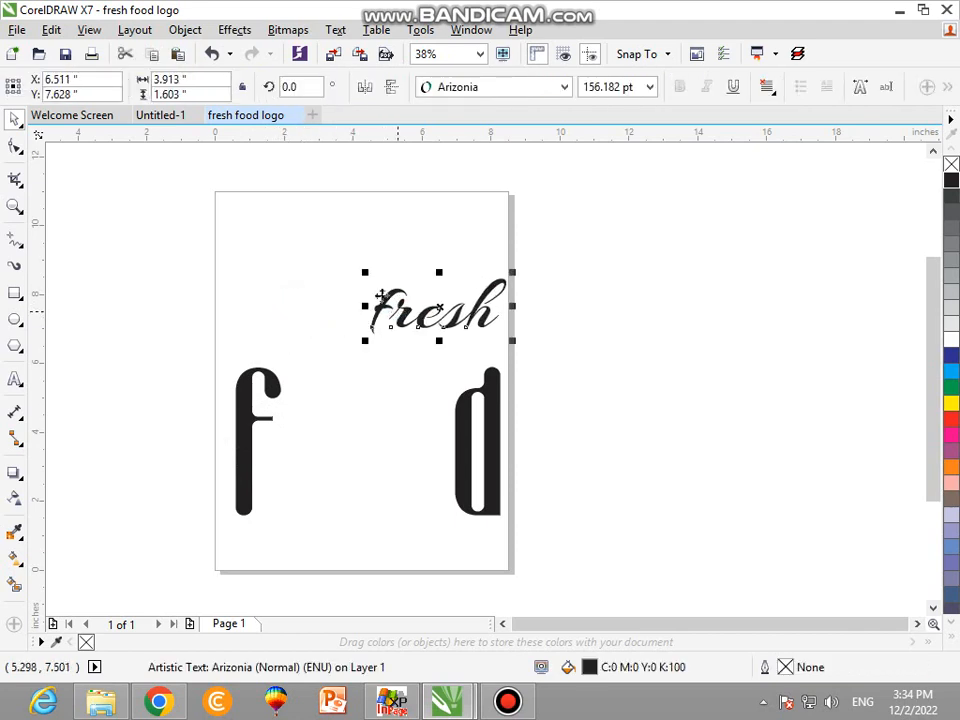
# Copy the two food photos from the Untitled-1 document into the fresh food logo document and place them below the letters.
pyautogui.click(170, 118)
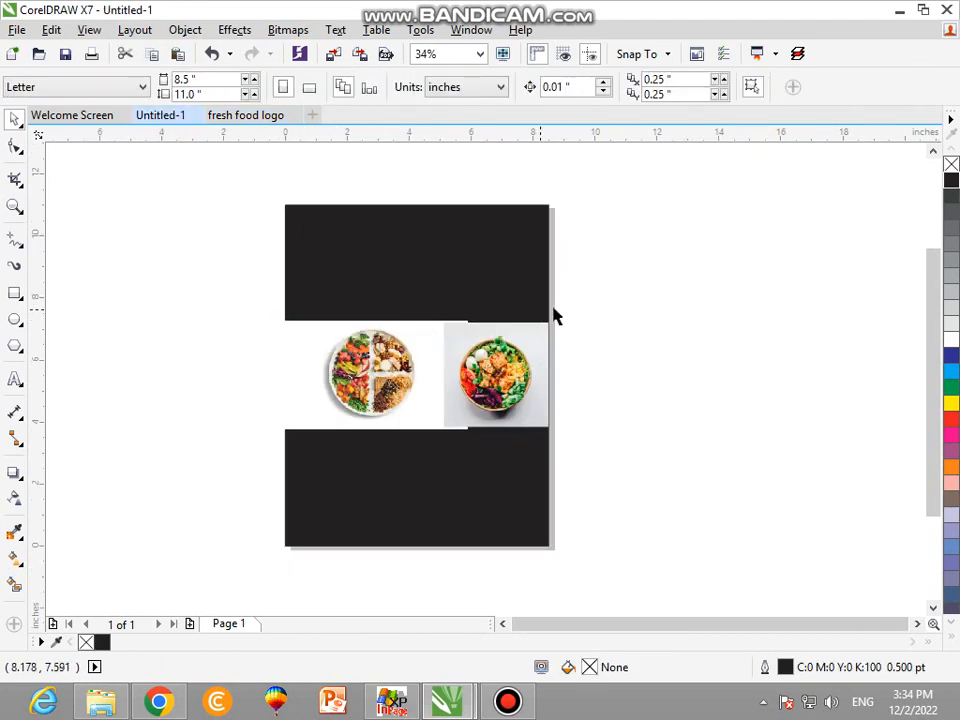
pyautogui.moveTo(421, 403); pyautogui.dragTo(240, 494)
pyautogui.rightClick(306, 390)
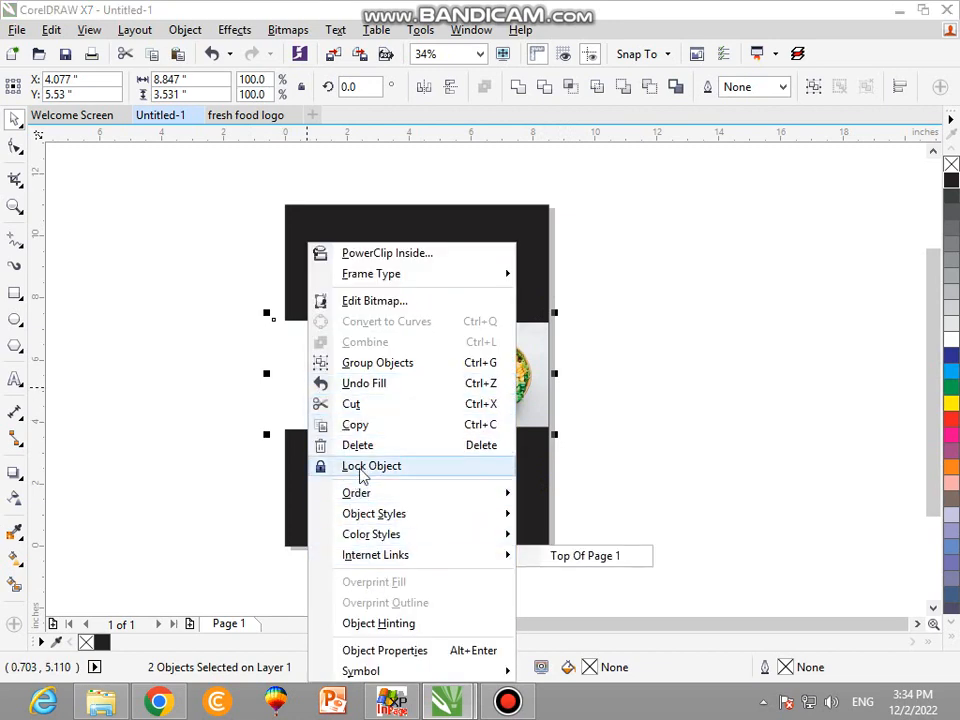
pyautogui.click(366, 425)
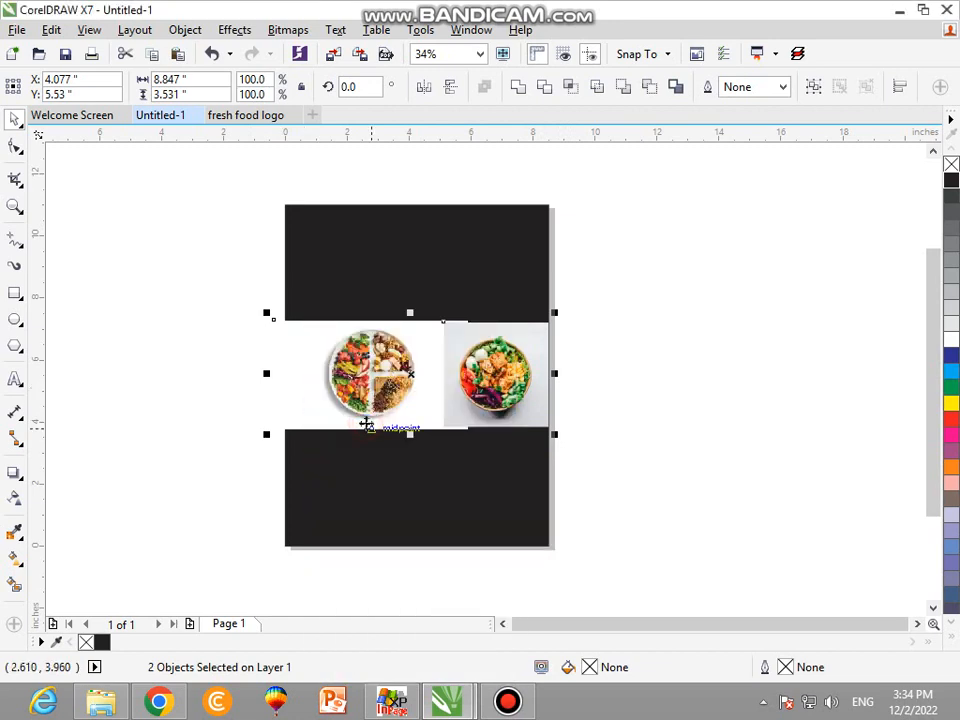
pyautogui.click(256, 117)
pyautogui.hotkey('ctrl', 'v')
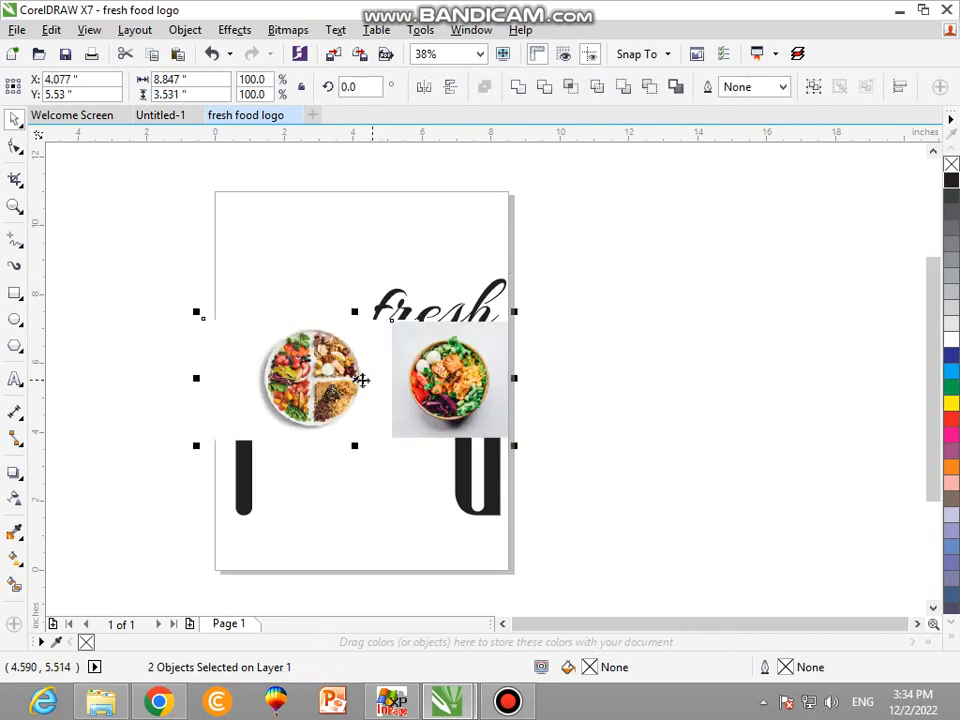
pyautogui.moveTo(361, 380); pyautogui.dragTo(388, 592)
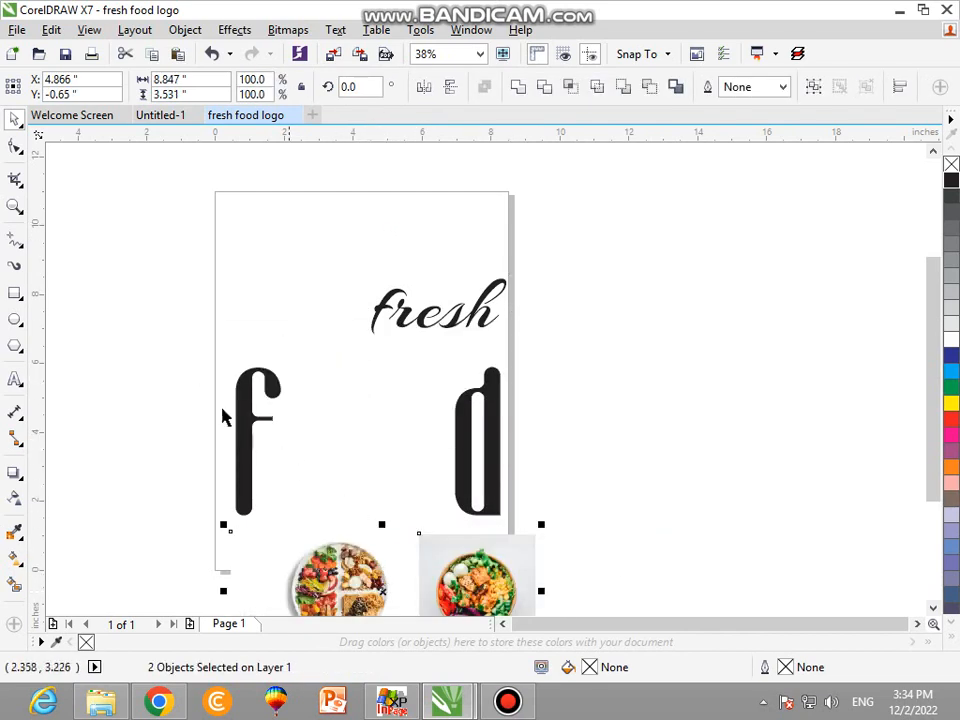
# Draw a circle about 3.08 inches in diameter beside the f and switch the page to landscape orientation.
pyautogui.click(16, 321)
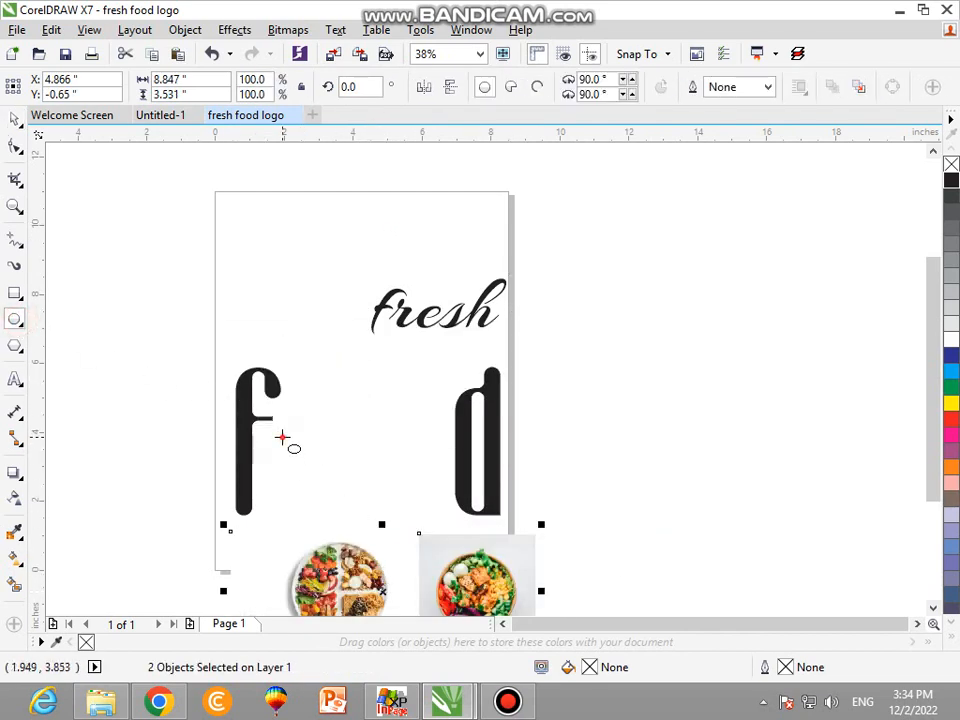
pyautogui.moveTo(282, 437)
pyautogui.mouseDown()
pyautogui.moveTo(373, 514)
pyautogui.moveTo(375, 527)
pyautogui.mouseUp()
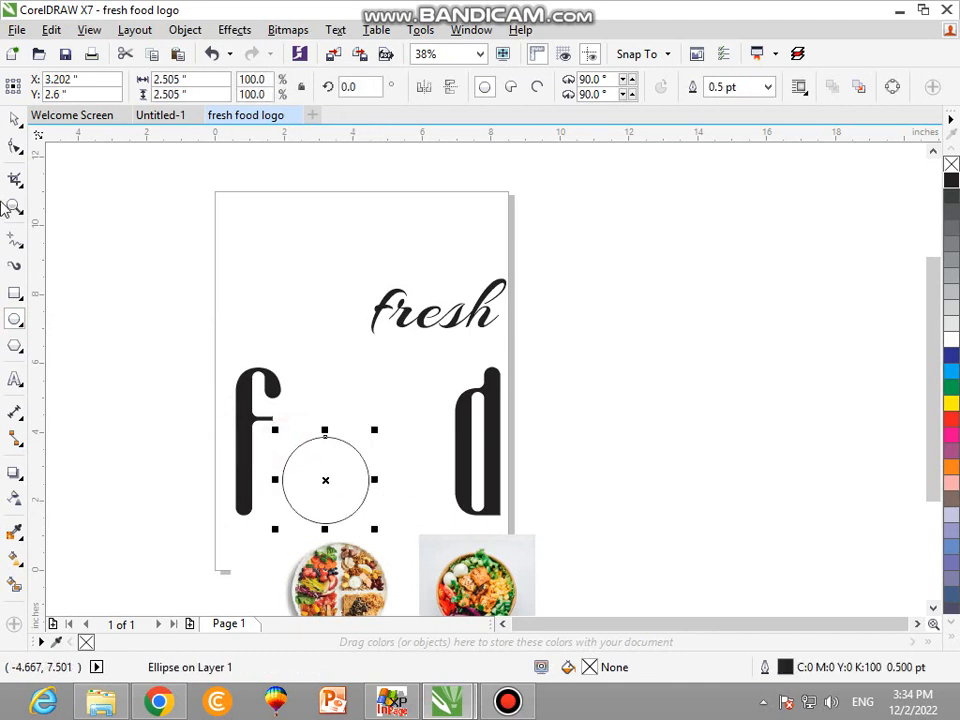
pyautogui.click(15, 119)
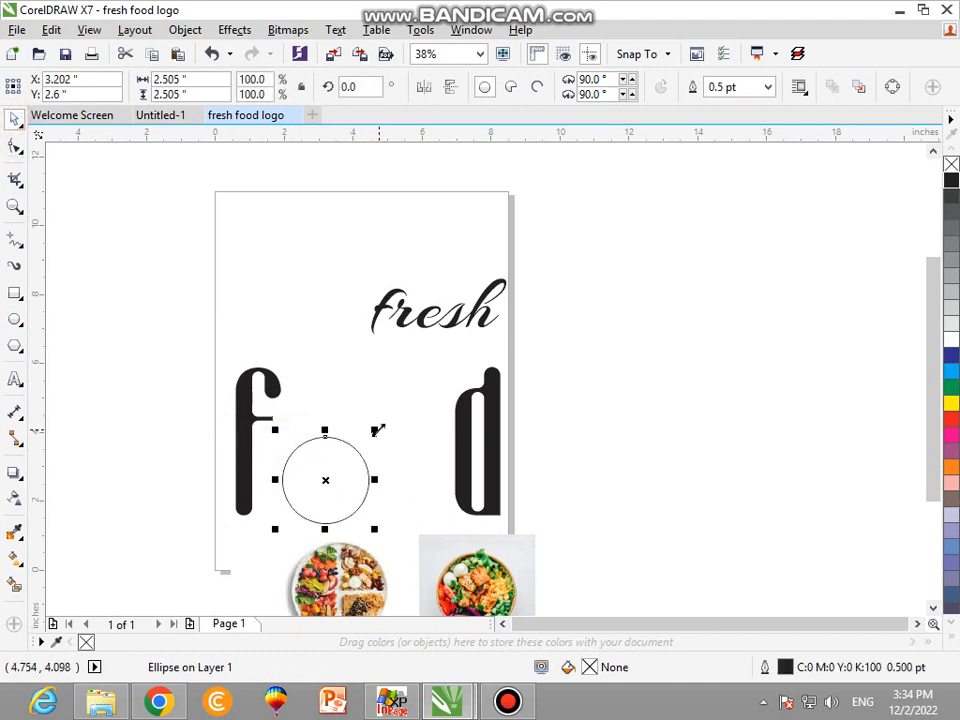
pyautogui.moveTo(377, 430); pyautogui.dragTo(398, 410)
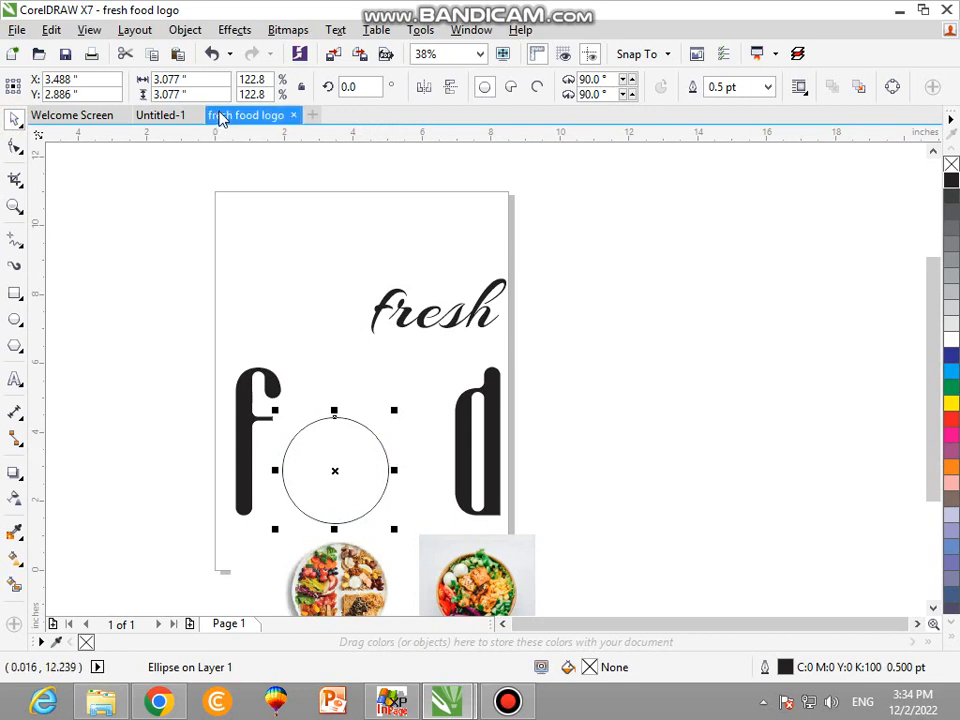
pyautogui.click(328, 218)
pyautogui.click(312, 87)
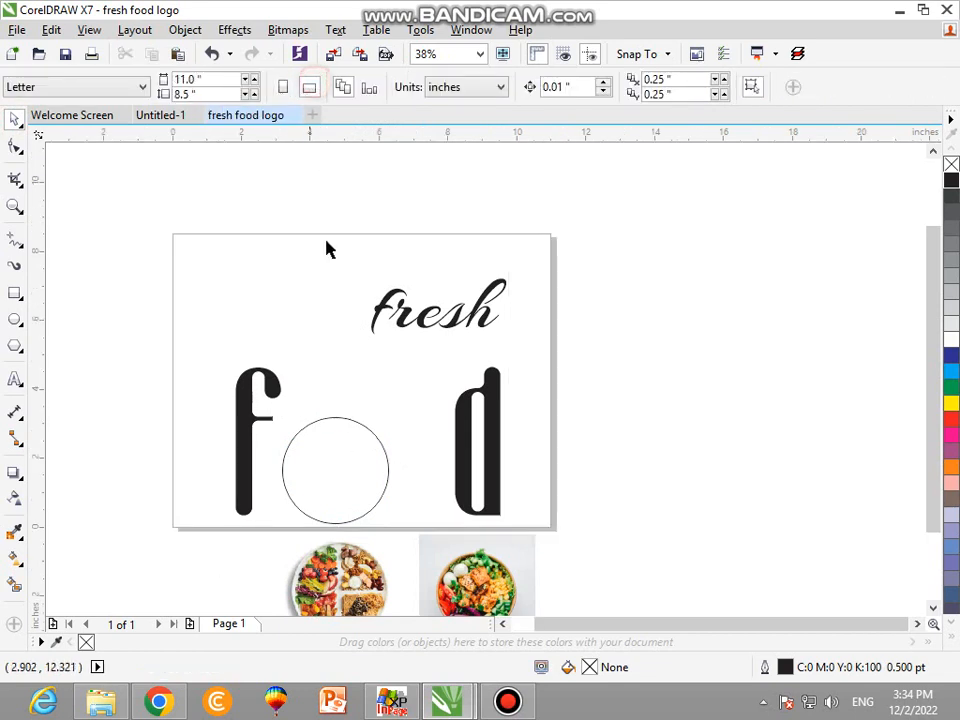
# Duplicate the circle beside the first one as the second "o" and move the d to the right of the copy.
pyautogui.moveTo(342, 447); pyautogui.dragTo(444, 448)
pyautogui.rightClick(444, 448)
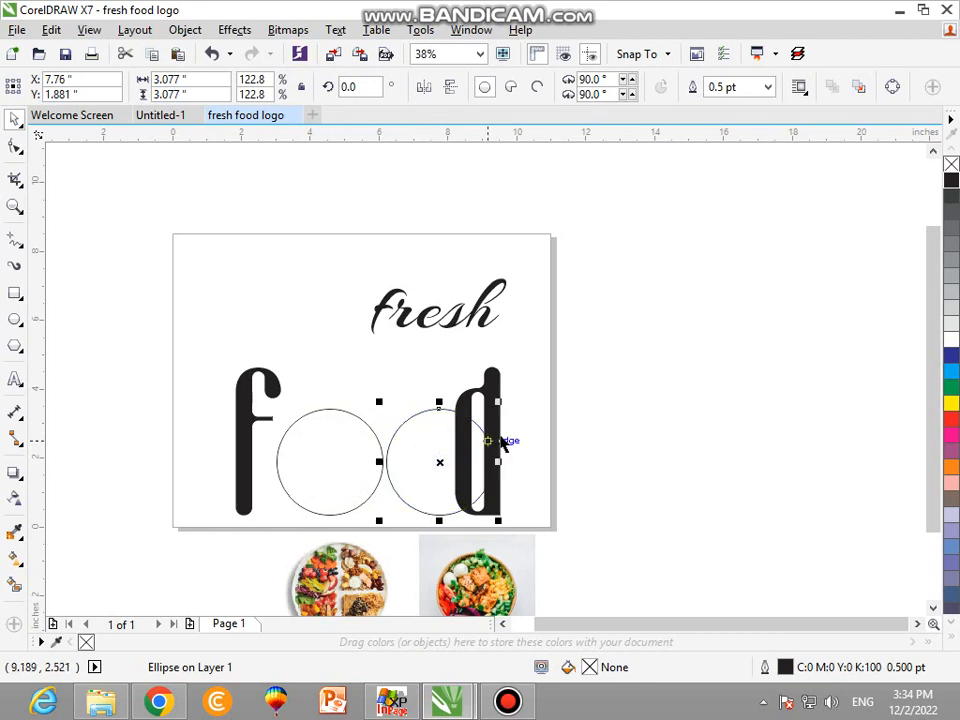
pyautogui.moveTo(493, 388); pyautogui.dragTo(538, 390)
pyautogui.click(568, 430)
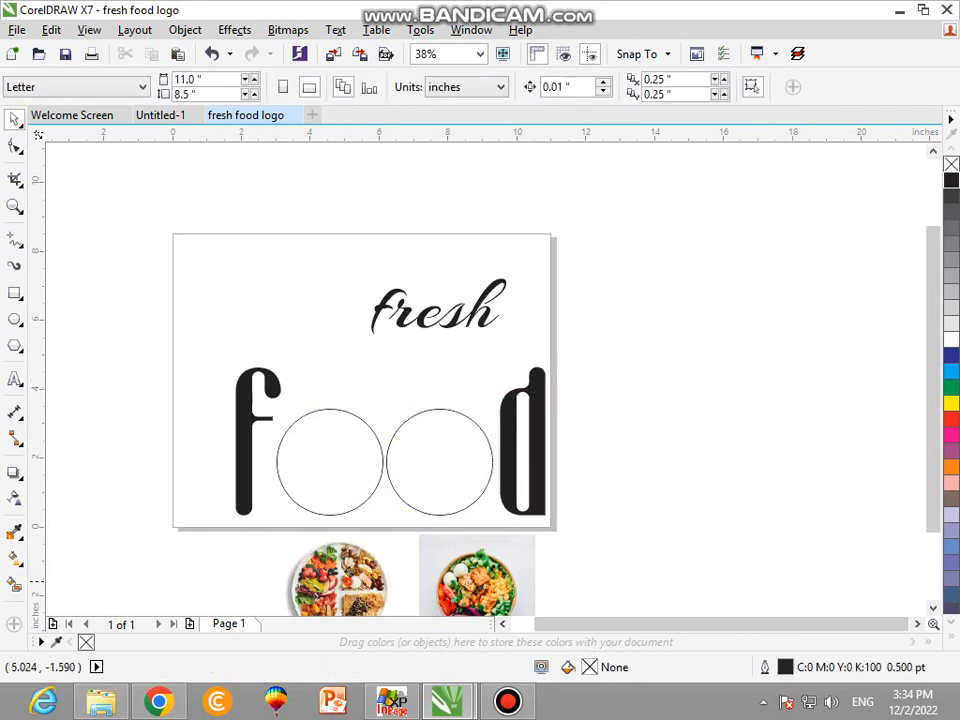
# Move the divided-plate photo onto the first circle and align their centers horizontally and vertically.
pyautogui.moveTo(358, 588); pyautogui.dragTo(355, 483)
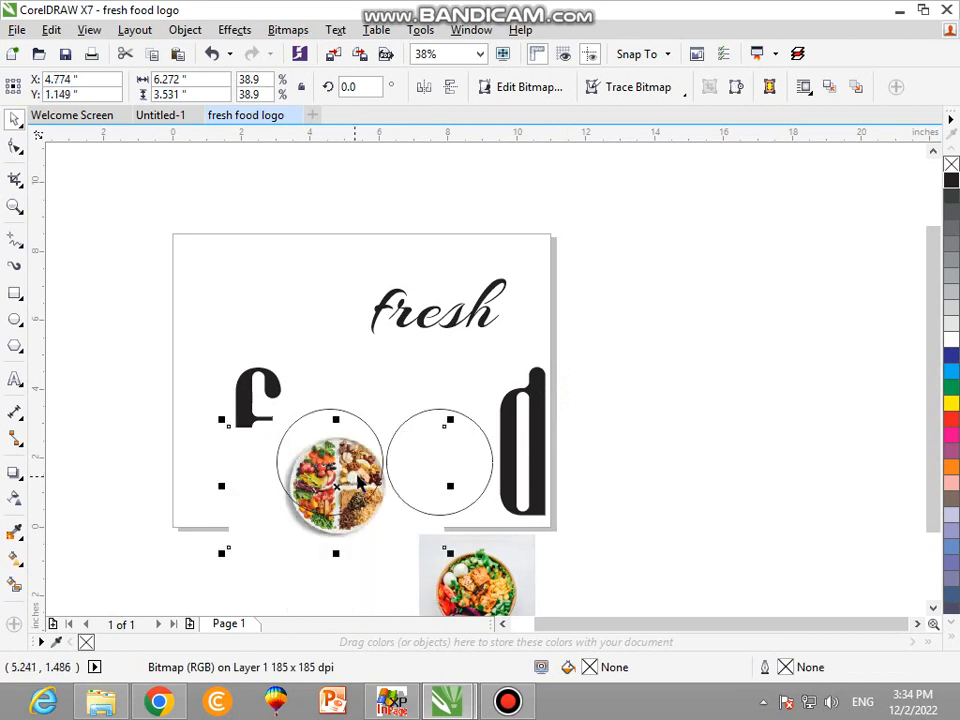
pyautogui.click(364, 417)
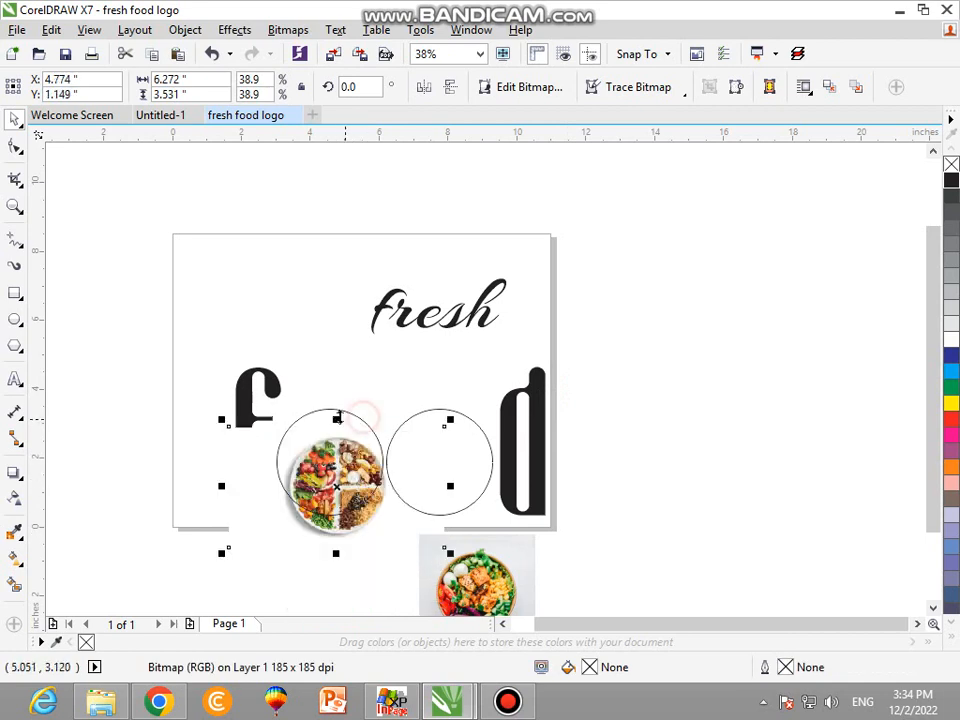
pyautogui.keyDown('shift'); pyautogui.click(335, 410); pyautogui.keyUp('shift')
pyautogui.press('c')
pyautogui.press('e')
pyautogui.click(358, 384)
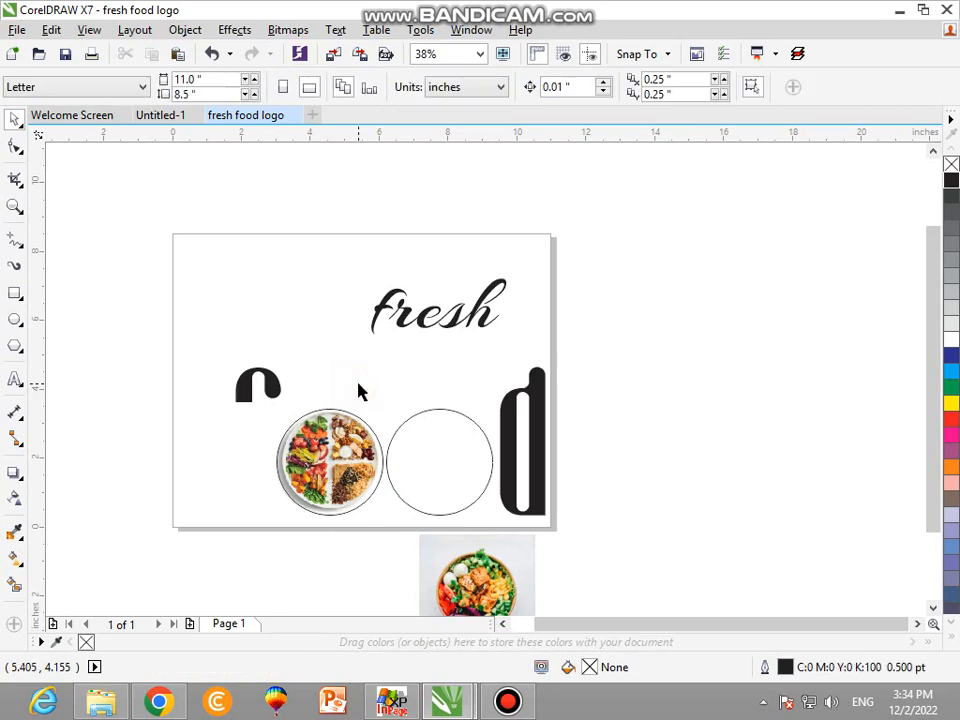
# Shift the divided-plate photo slightly down and left, and enlarge it to about 7.0 inches wide so the plate fills the first circle.
pyautogui.press('z')
pyautogui.moveTo(392, 390); pyautogui.dragTo(248, 571)
pyautogui.click(363, 485)
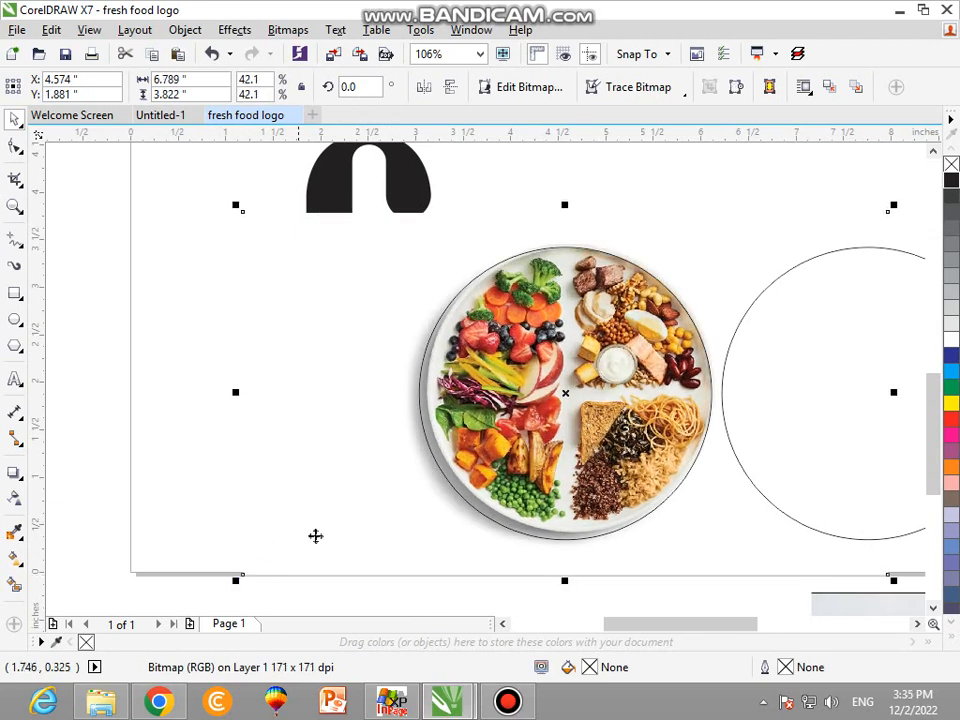
pyautogui.moveTo(365, 516); pyautogui.dragTo(358, 519)
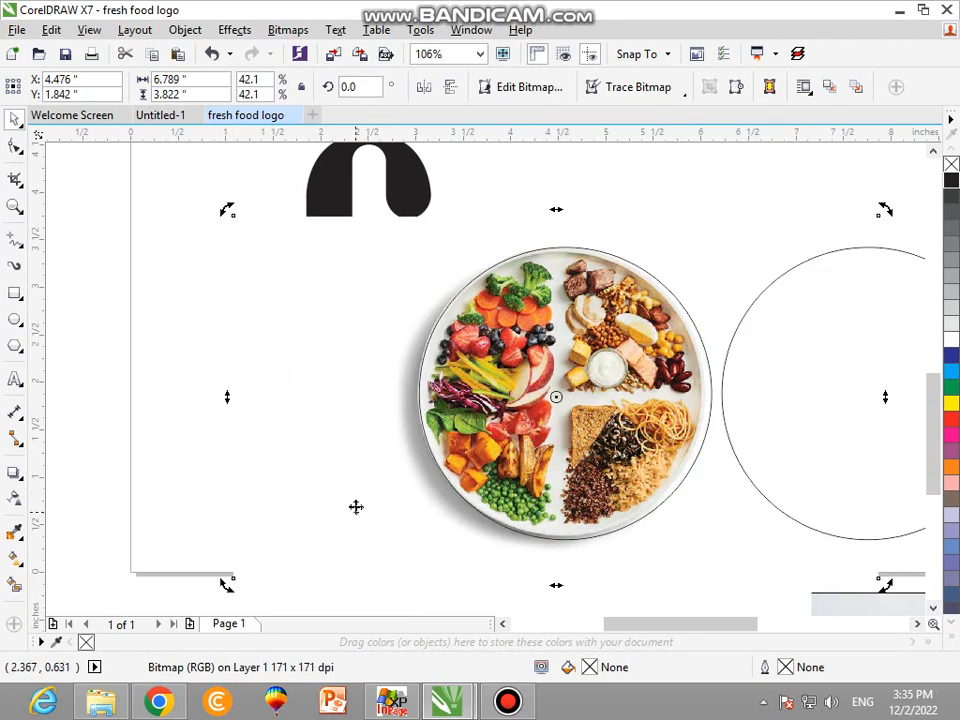
pyautogui.scroll(-3, 366, 409)
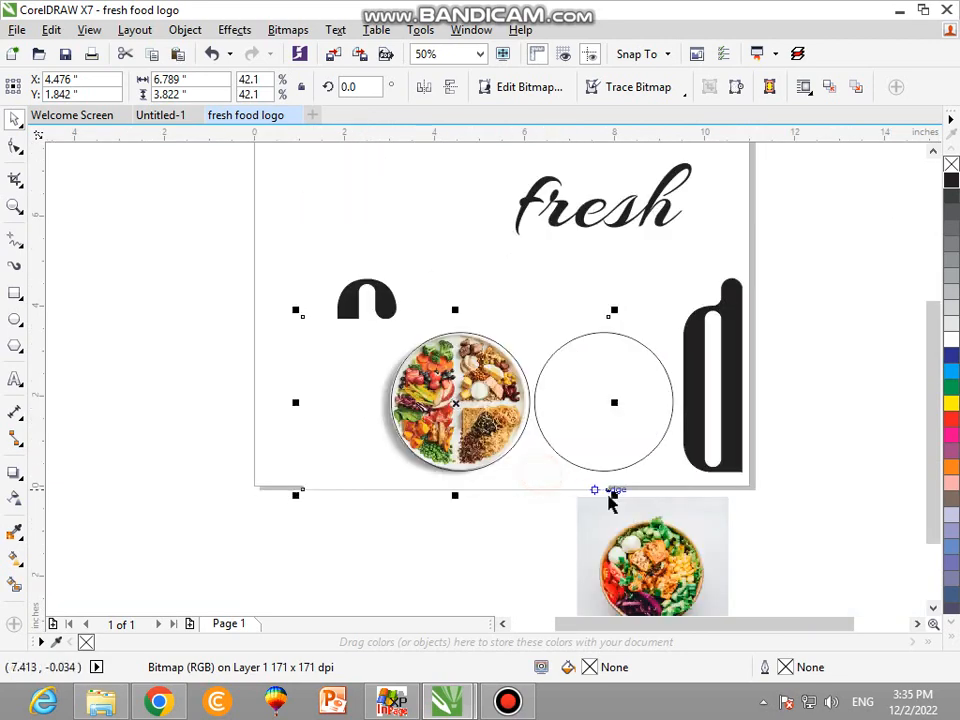
pyautogui.moveTo(612, 495); pyautogui.dragTo(619, 497)
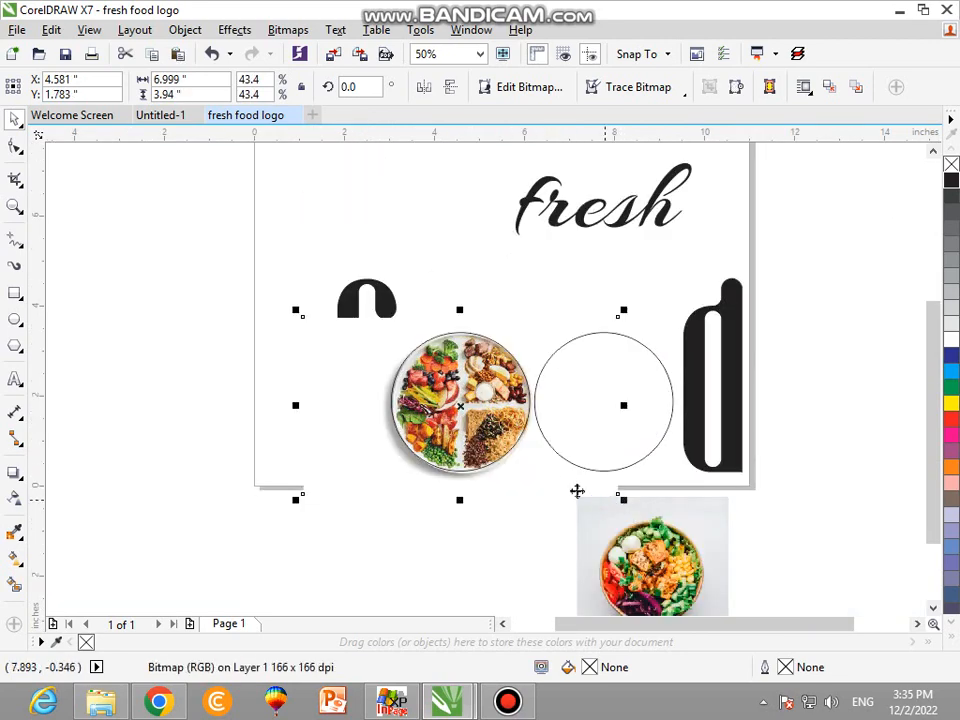
# PowerClip the divided-plate photo inside the first circle.
pyautogui.rightClick(543, 461)
pyautogui.click(596, 164)
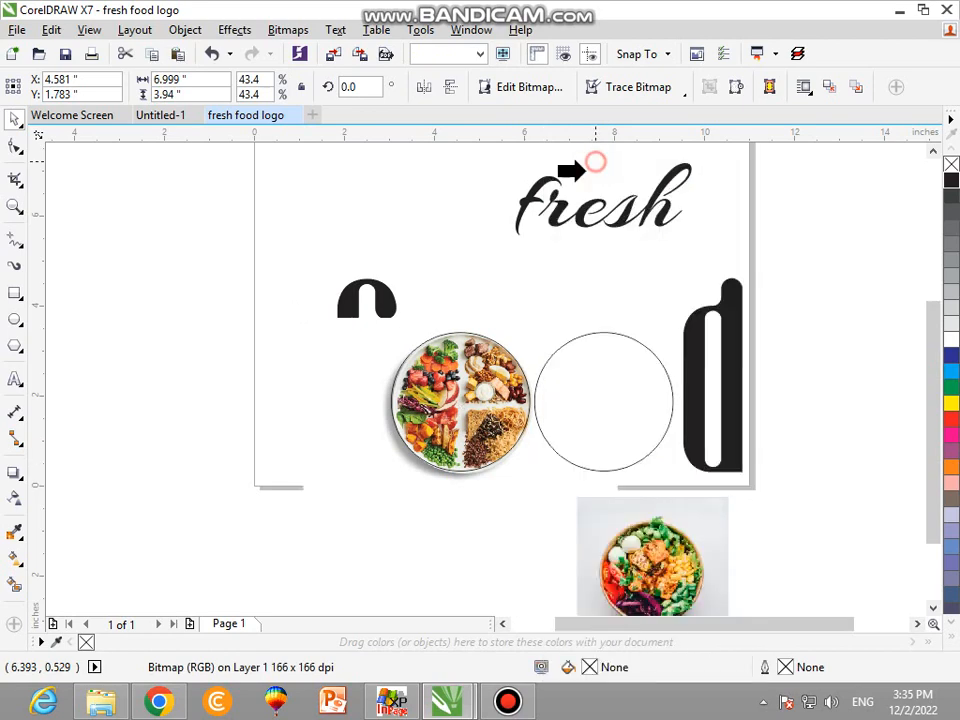
pyautogui.click(438, 350)
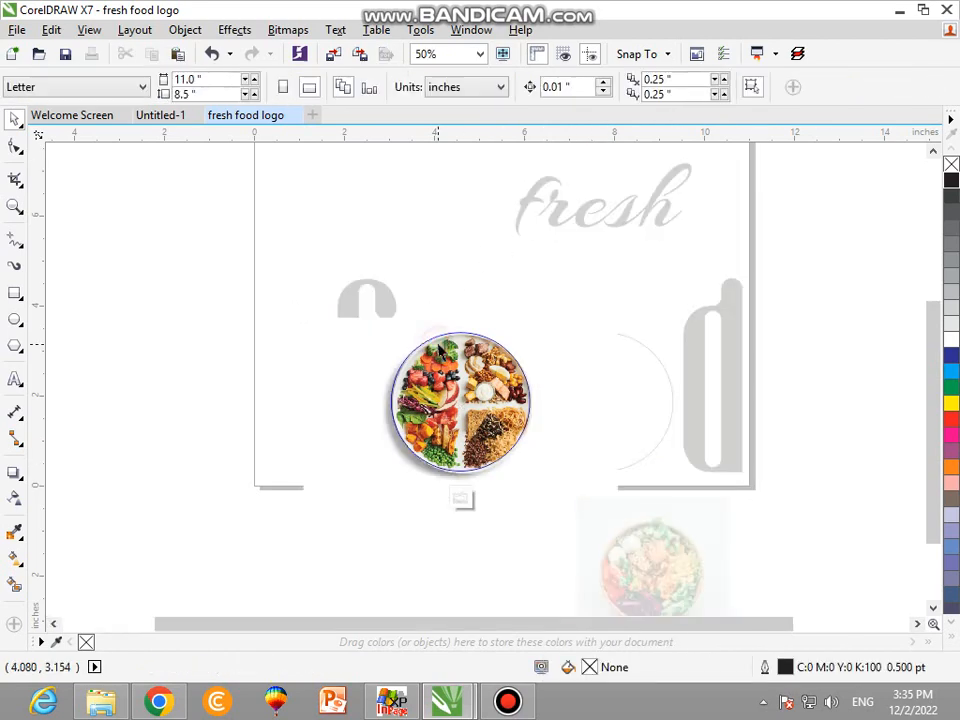
pyautogui.click(530, 498)
pyautogui.click(789, 477)
pyautogui.keyDown('ctrl'); pyautogui.click(733, 503); pyautogui.keyUp('ctrl')
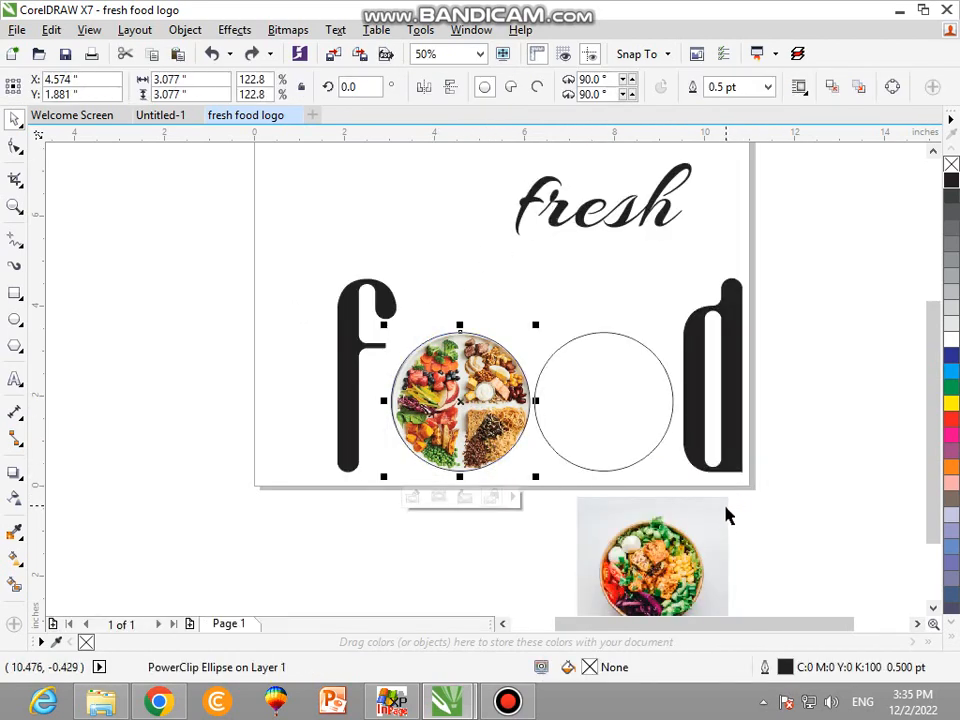
# Move the salad bowl photo onto the second circle and align their centers horizontally and vertically.
pyautogui.click(735, 521)
pyautogui.moveTo(615, 561); pyautogui.dragTo(607, 425)
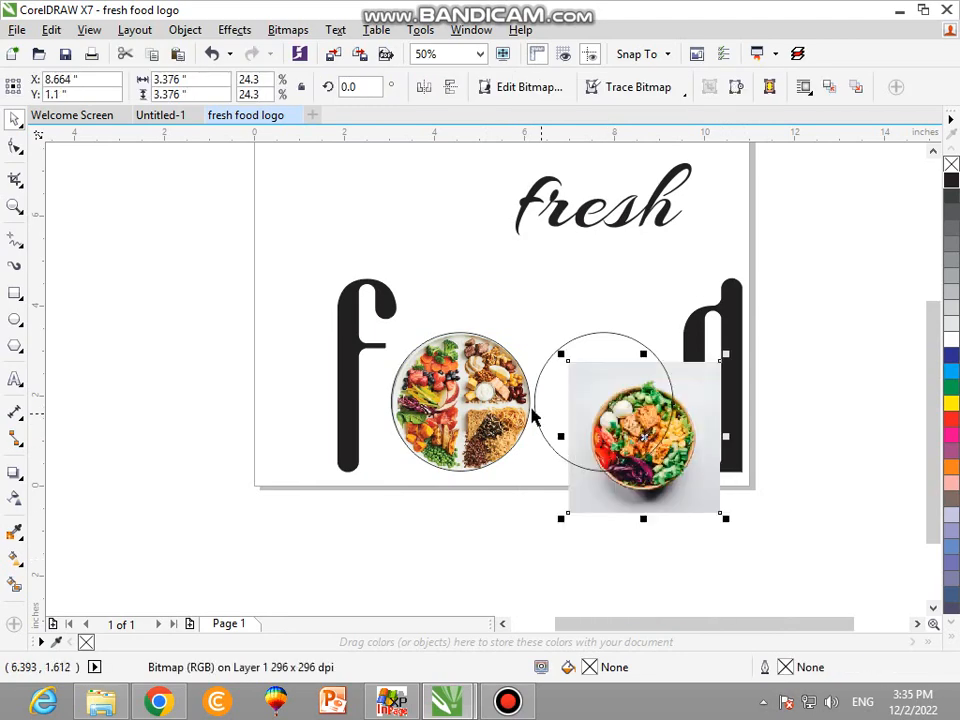
pyautogui.keyDown('shift'); pyautogui.click(543, 407); pyautogui.keyUp('shift')
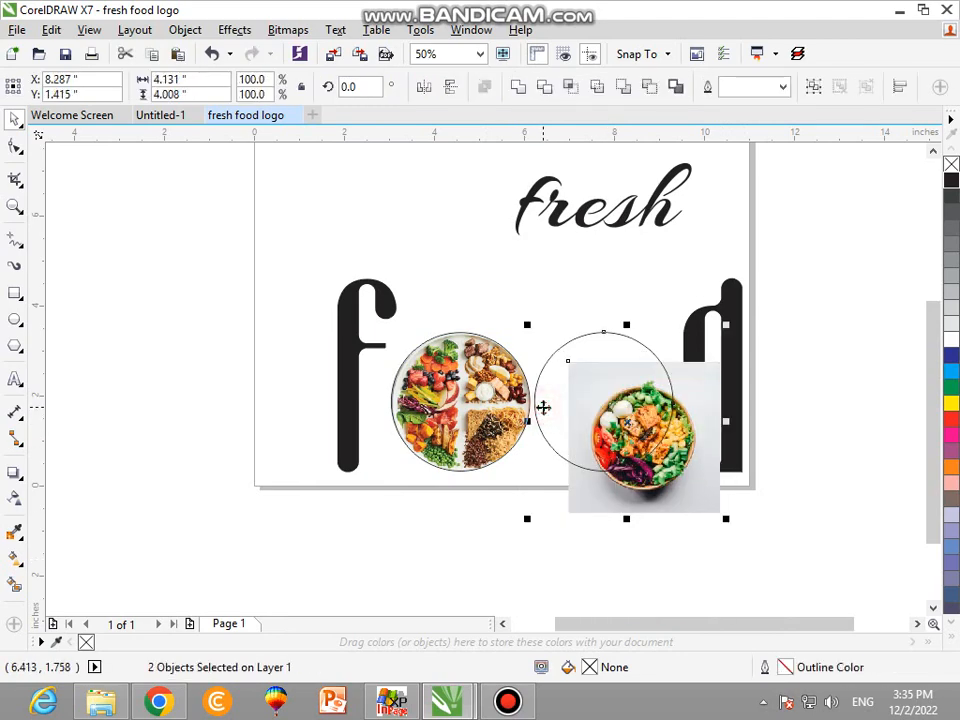
pyautogui.press('c')
pyautogui.press('e')
pyautogui.click(578, 514)
pyautogui.doubleClick(567, 473)
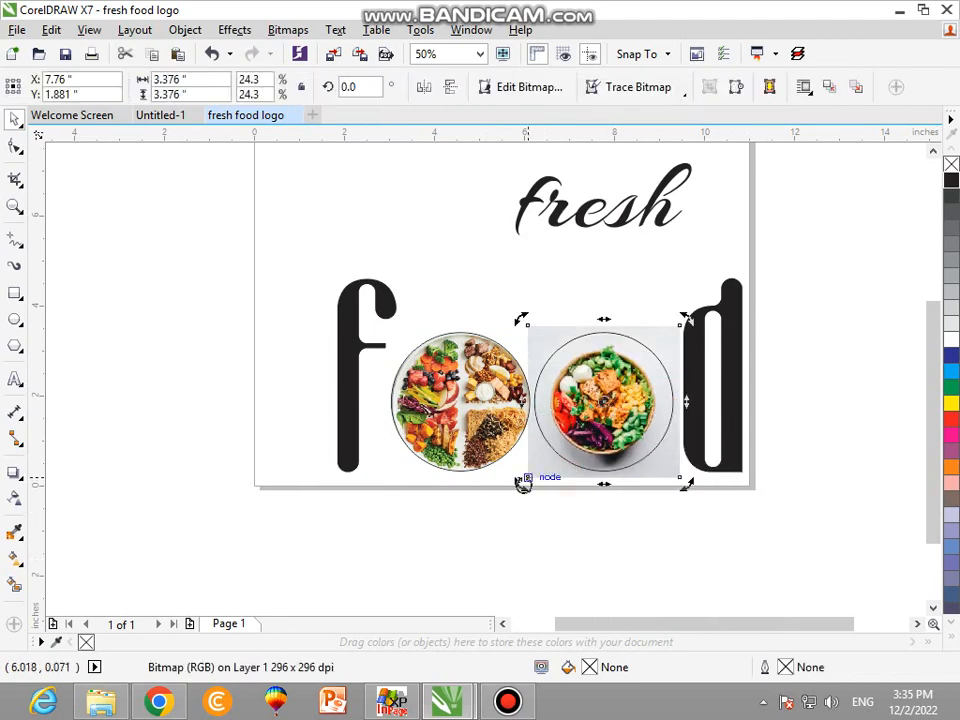
# Scale the salad bowl photo to about 4.54 inches square and nudge it so the bowl fills the second circle.
pyautogui.click(548, 467)
pyautogui.moveTo(521, 484); pyautogui.dragTo(482, 518)
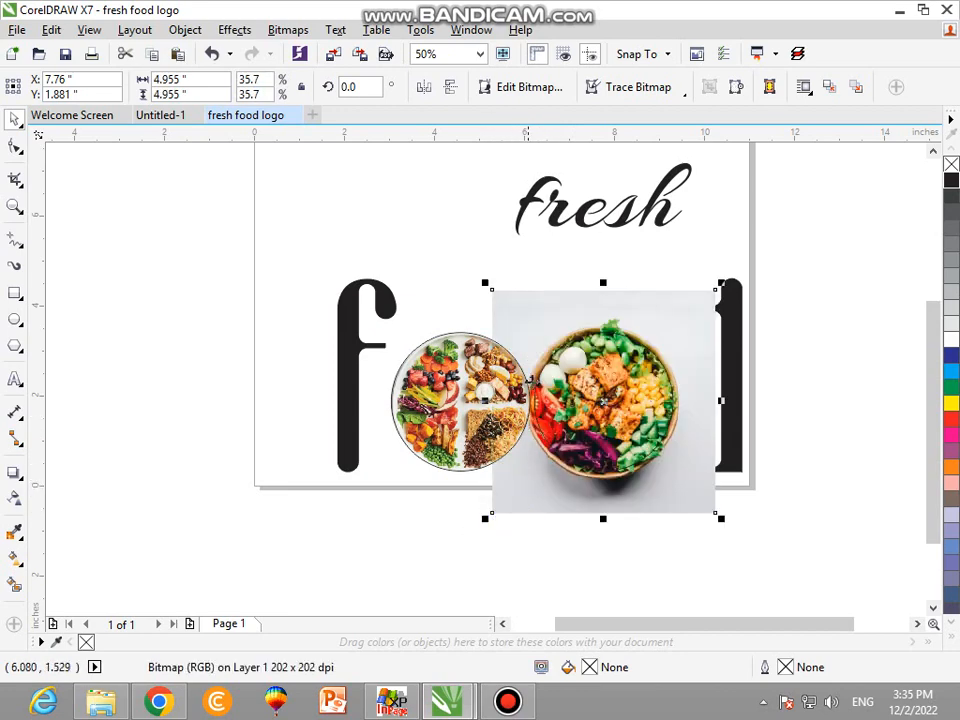
pyautogui.scroll(1, 525, 315)
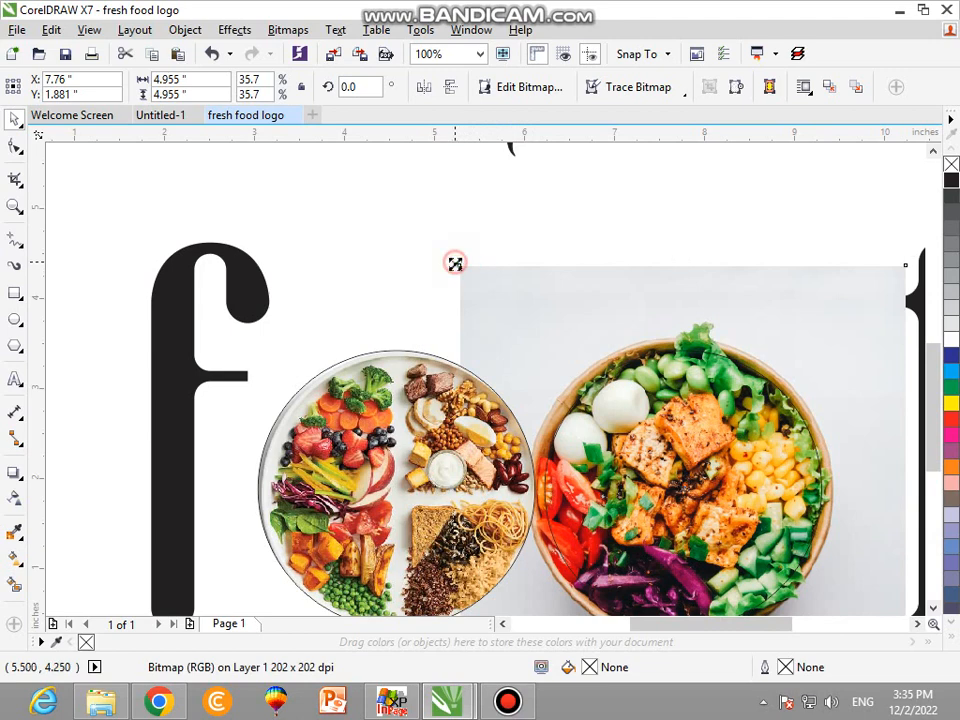
pyautogui.moveTo(456, 263); pyautogui.dragTo(471, 274)
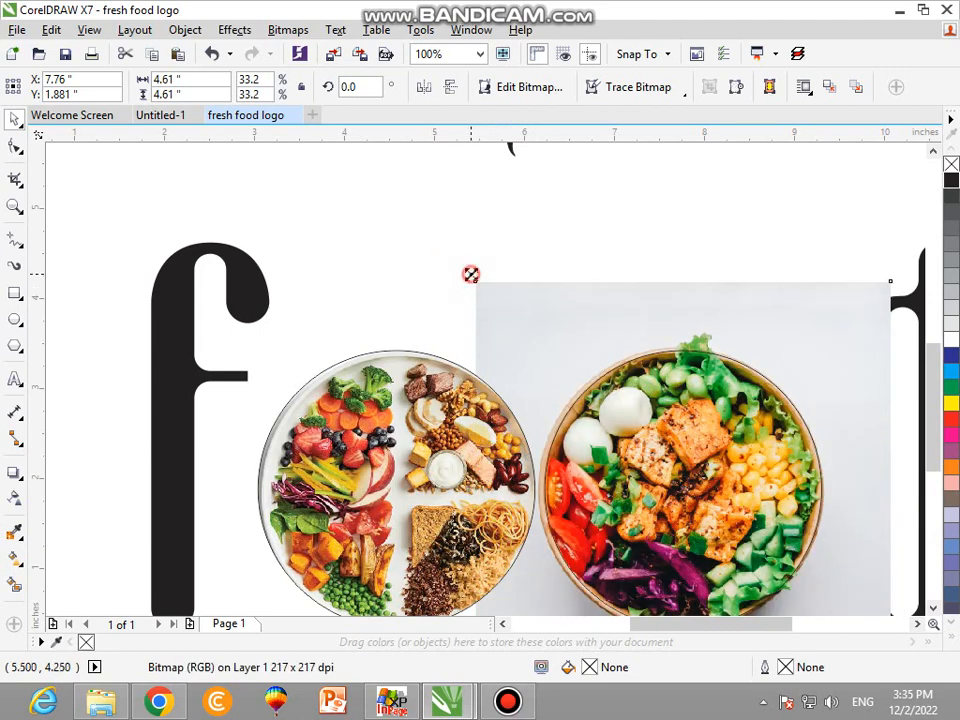
pyautogui.moveTo(469, 274); pyautogui.dragTo(477, 278)
pyautogui.click(479, 284)
pyautogui.scroll(-1, 597, 360)
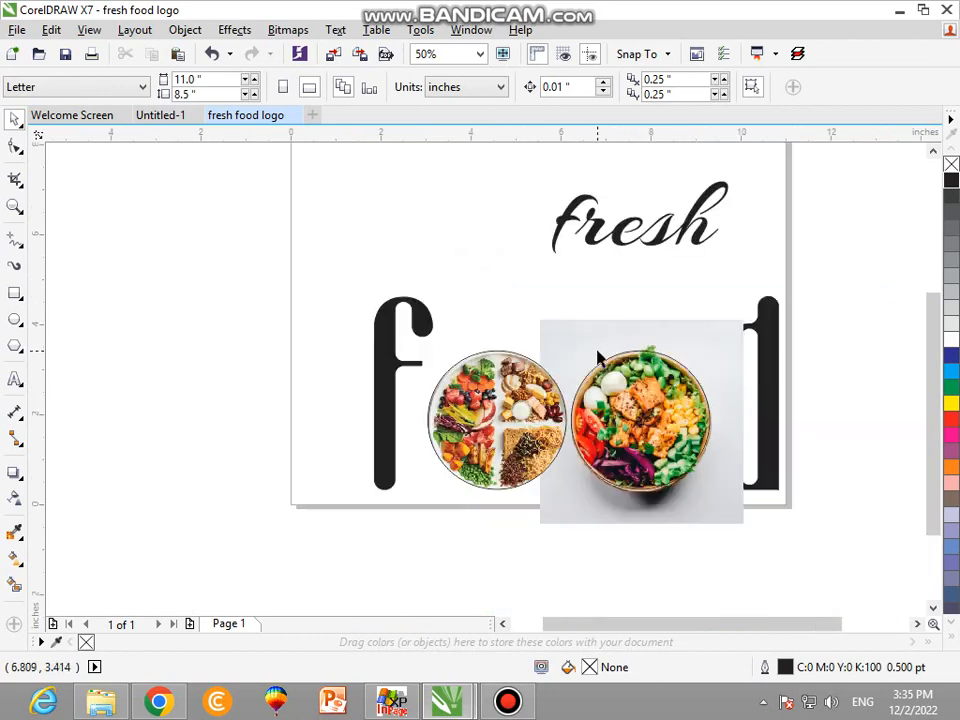
pyautogui.scroll(2, 619, 372)
pyautogui.moveTo(608, 311); pyautogui.dragTo(608, 298)
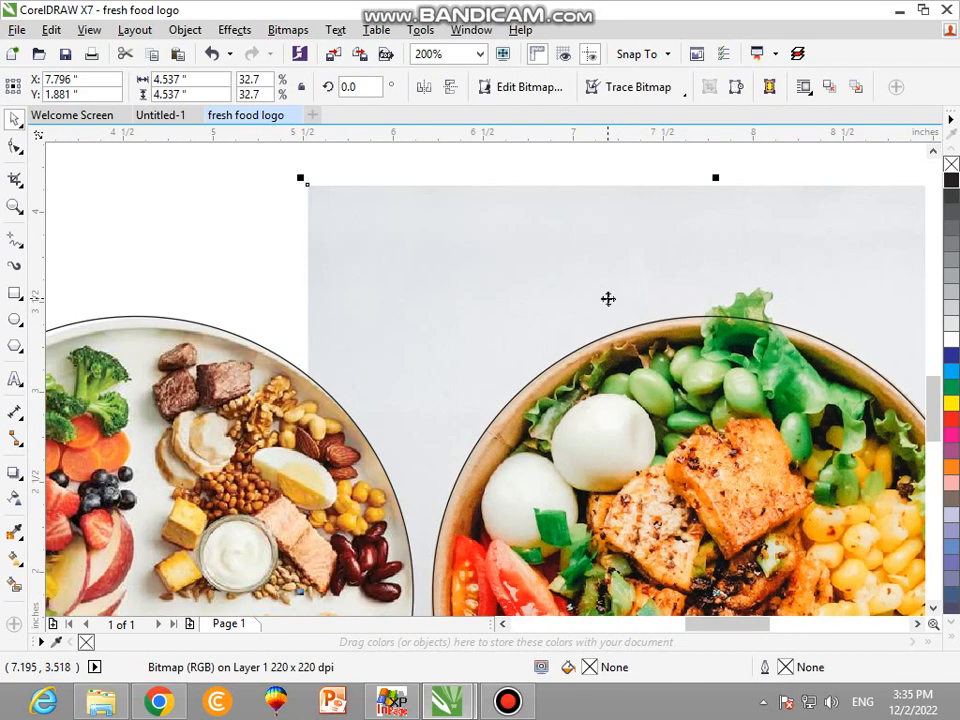
# PowerClip the salad bowl photo inside the second circle.
pyautogui.rightClick(595, 299)
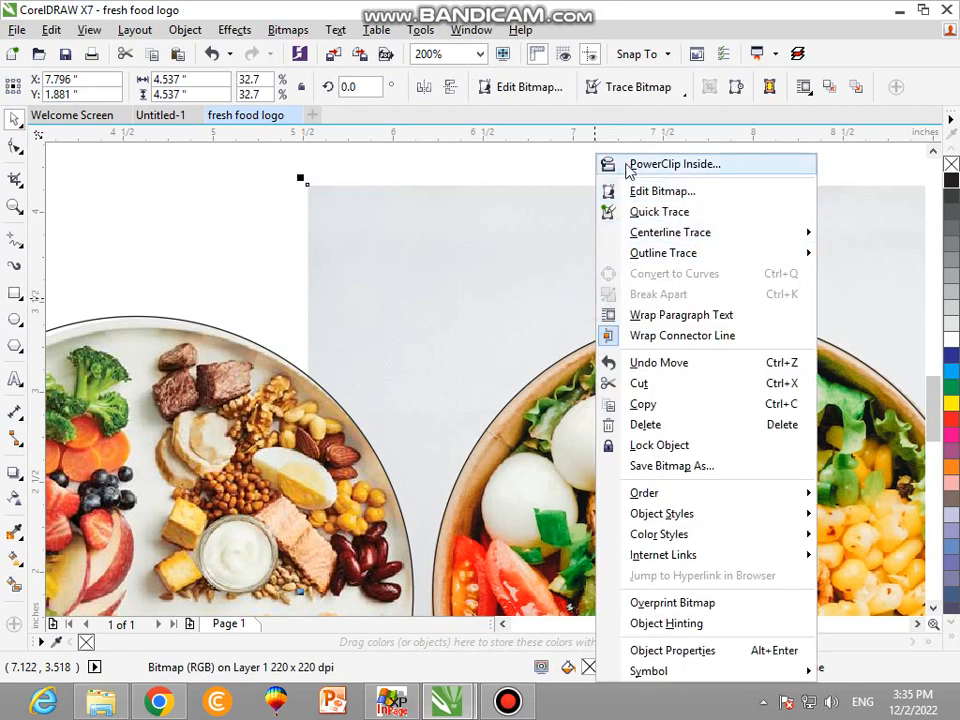
pyautogui.click(675, 164)
pyautogui.click(620, 348)
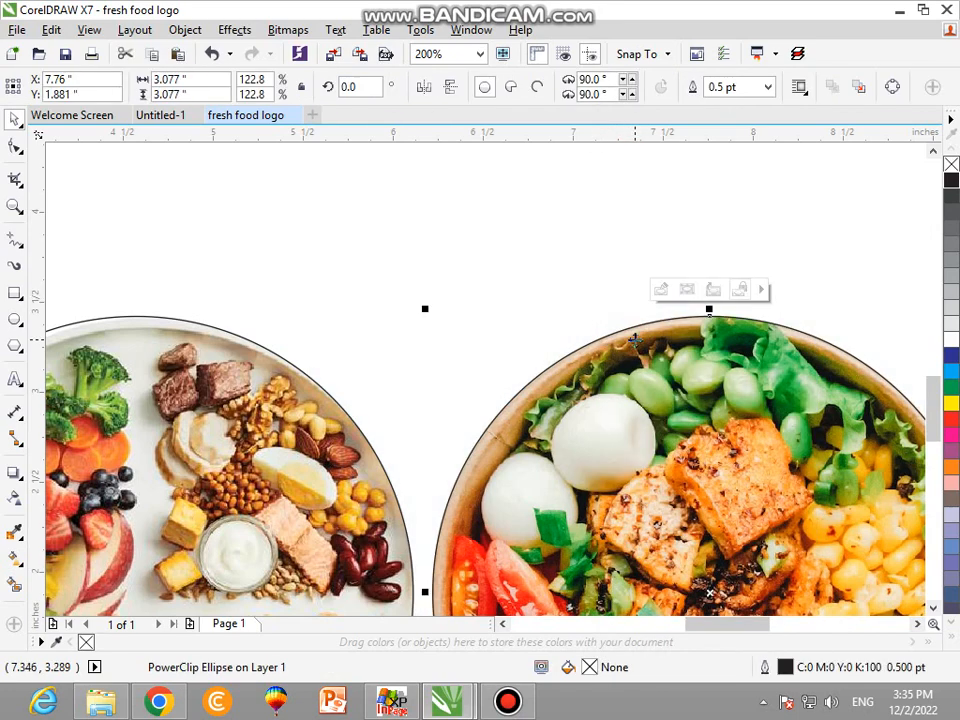
pyautogui.press('F4')
pyautogui.click(632, 343)
# Give both photo circles a 4 pt outline with round corners and caps, placed behind the fill and scaled with the object.
pyautogui.click(549, 439)
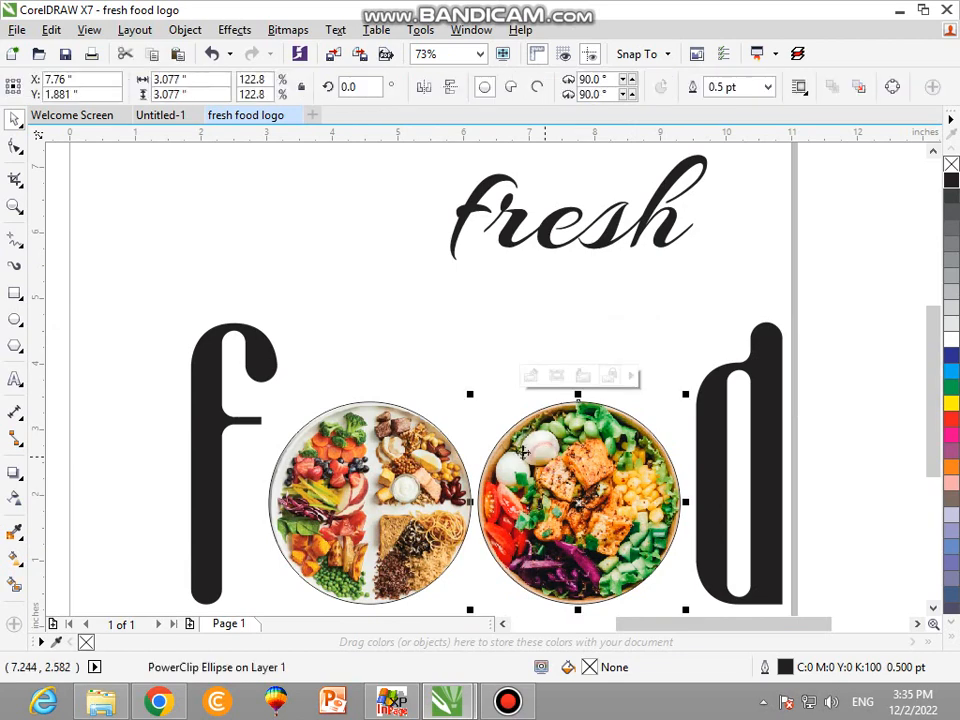
pyautogui.click(370, 436)
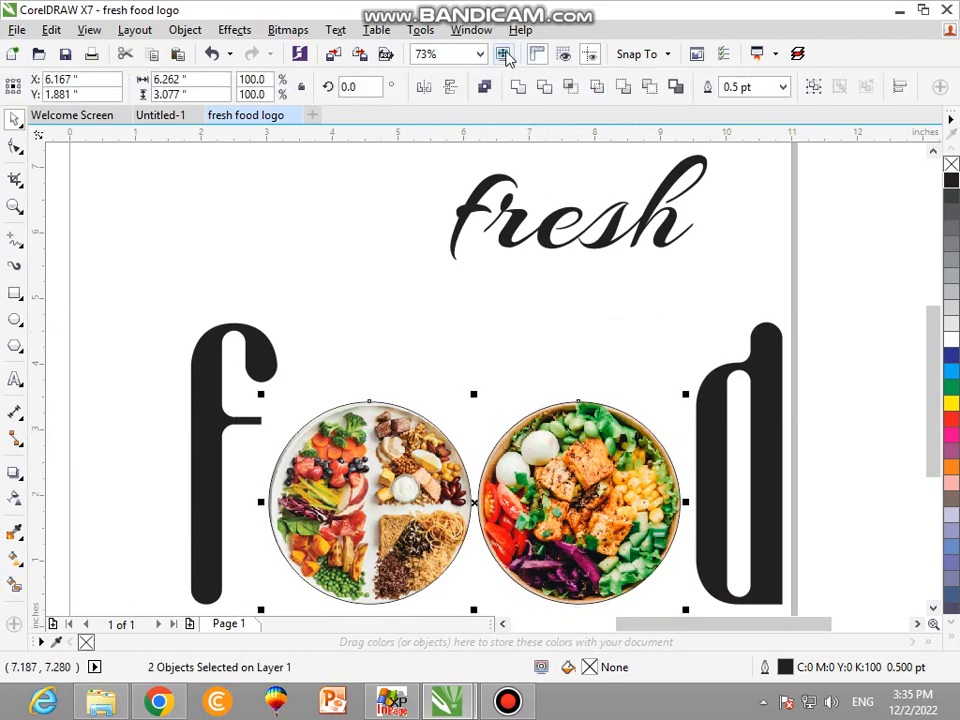
pyautogui.press('F12')
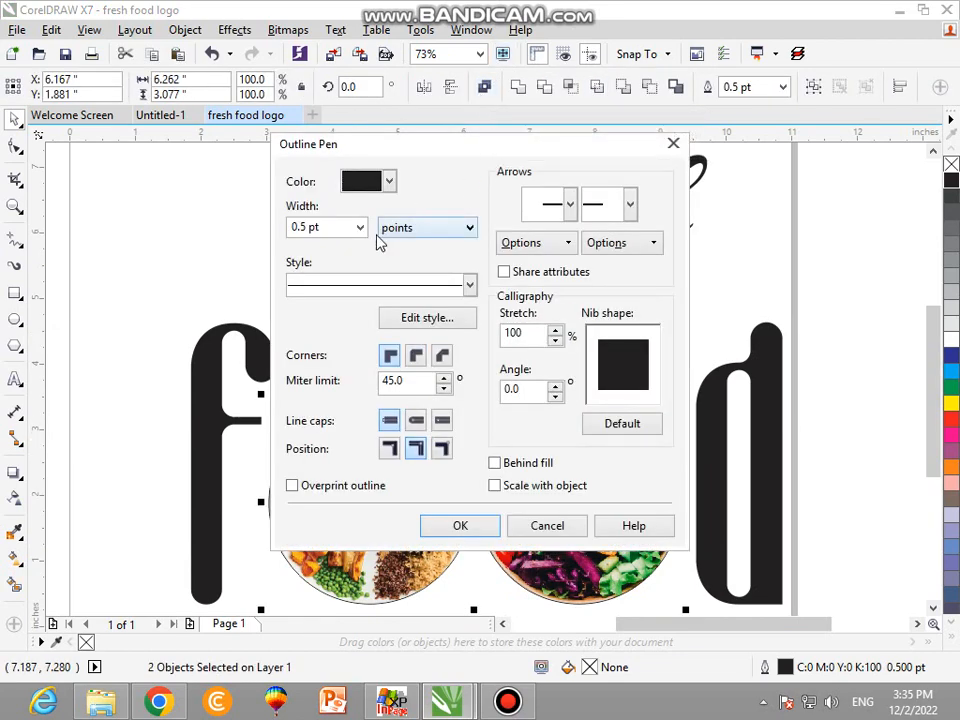
pyautogui.click(359, 227)
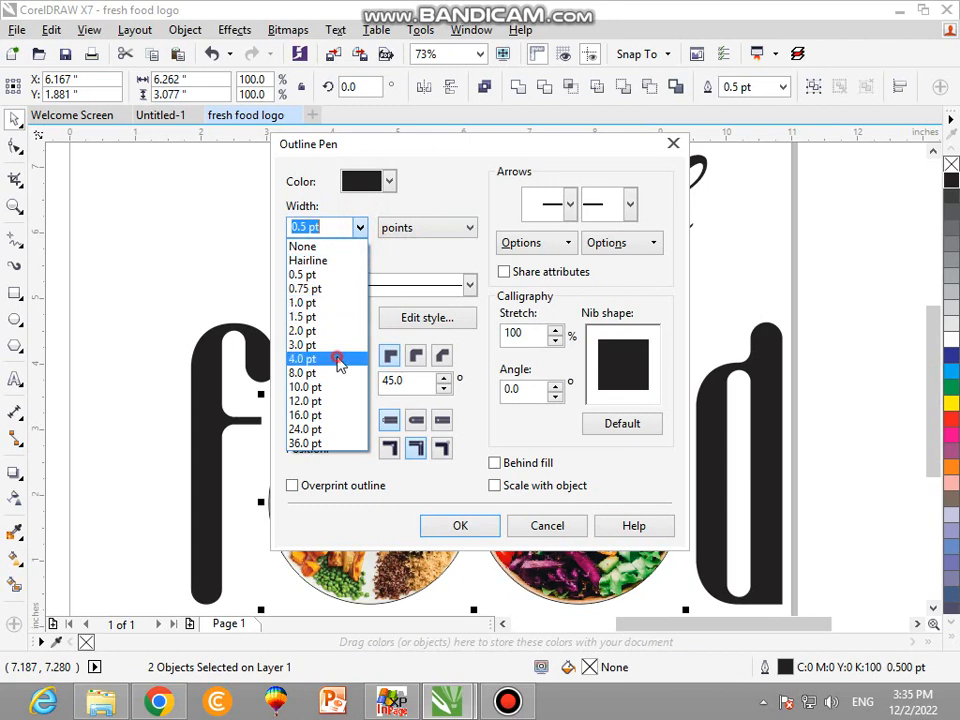
pyautogui.click(338, 359)
pyautogui.click(416, 355)
pyautogui.click(416, 420)
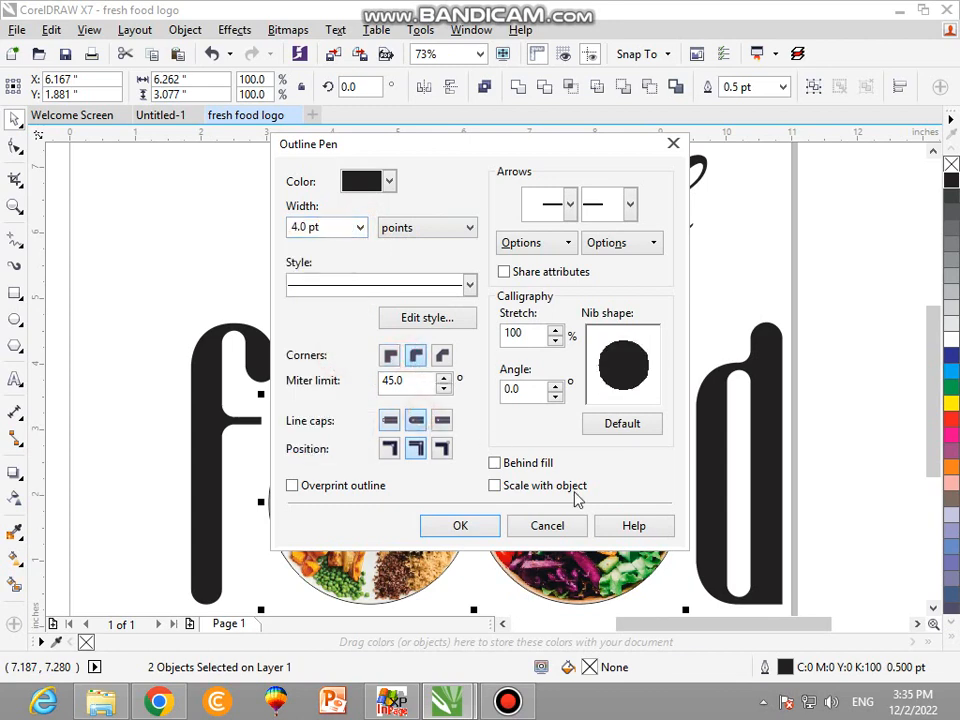
pyautogui.click(459, 525)
# Set the outline width of both photo circles to 6 pt.
pyautogui.press('F12')
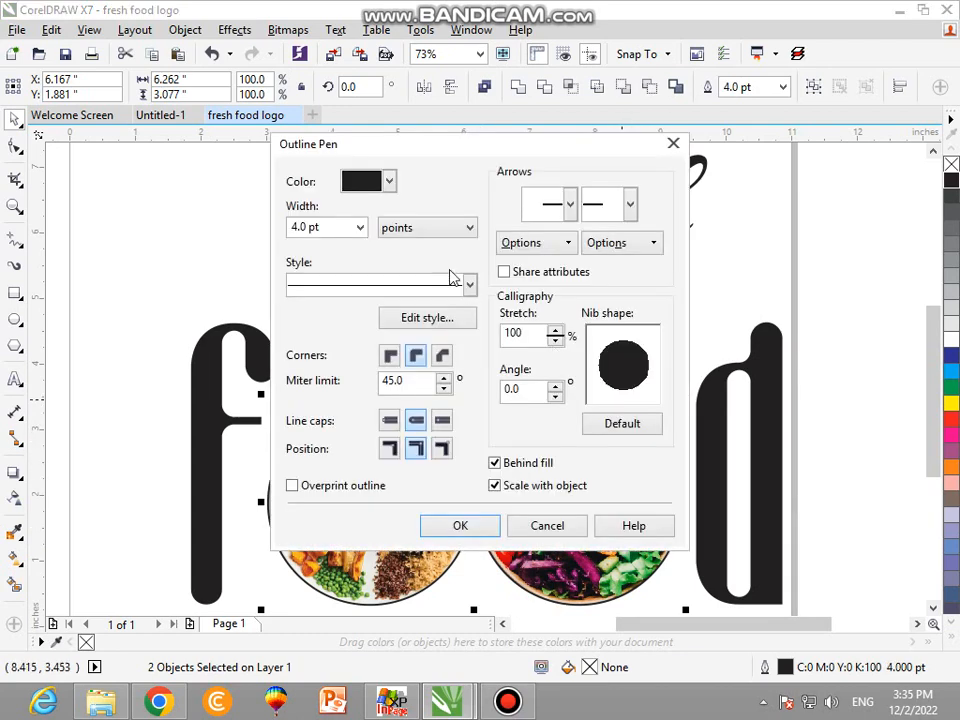
pyautogui.click(312, 228)
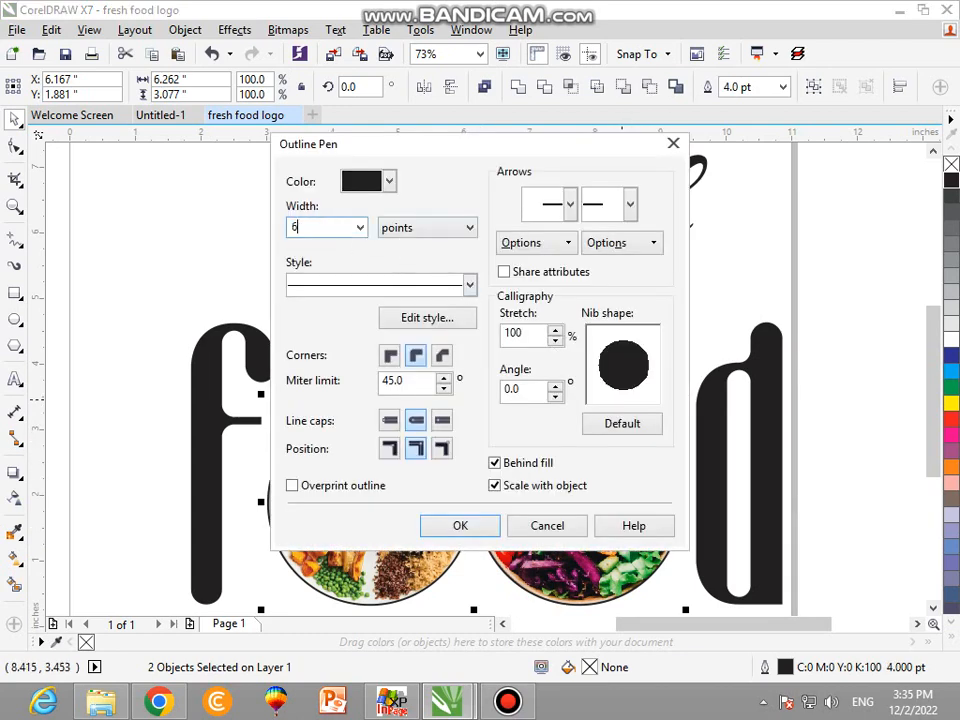
pyautogui.click(479, 524)
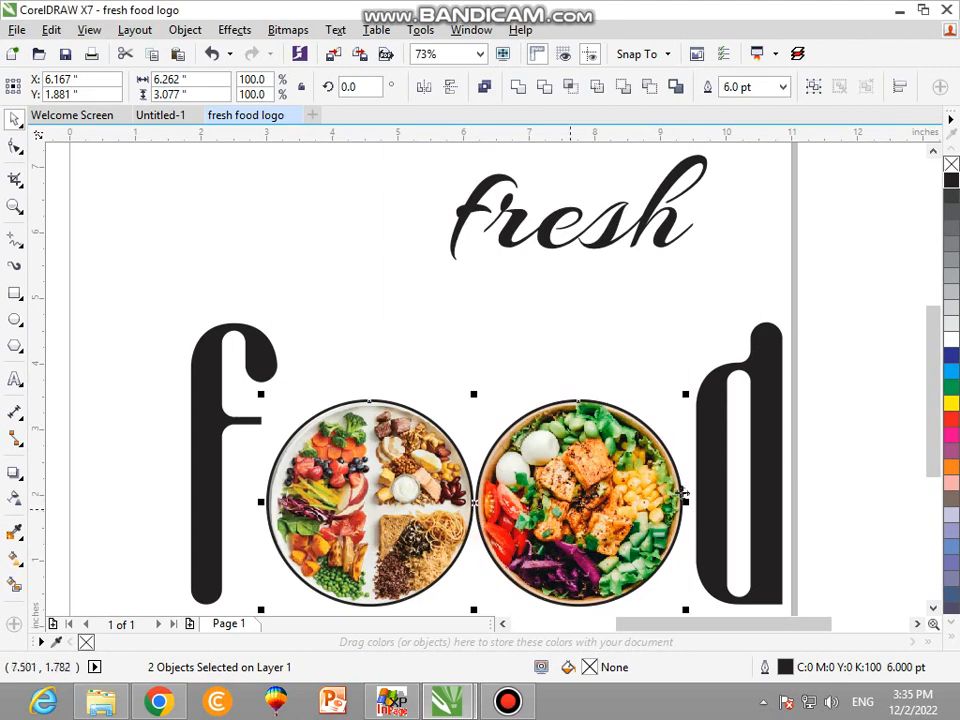
pyautogui.click(815, 408)
# Add a page-sized rectangle behind the logo and fill it black.
pyautogui.click(767, 360)
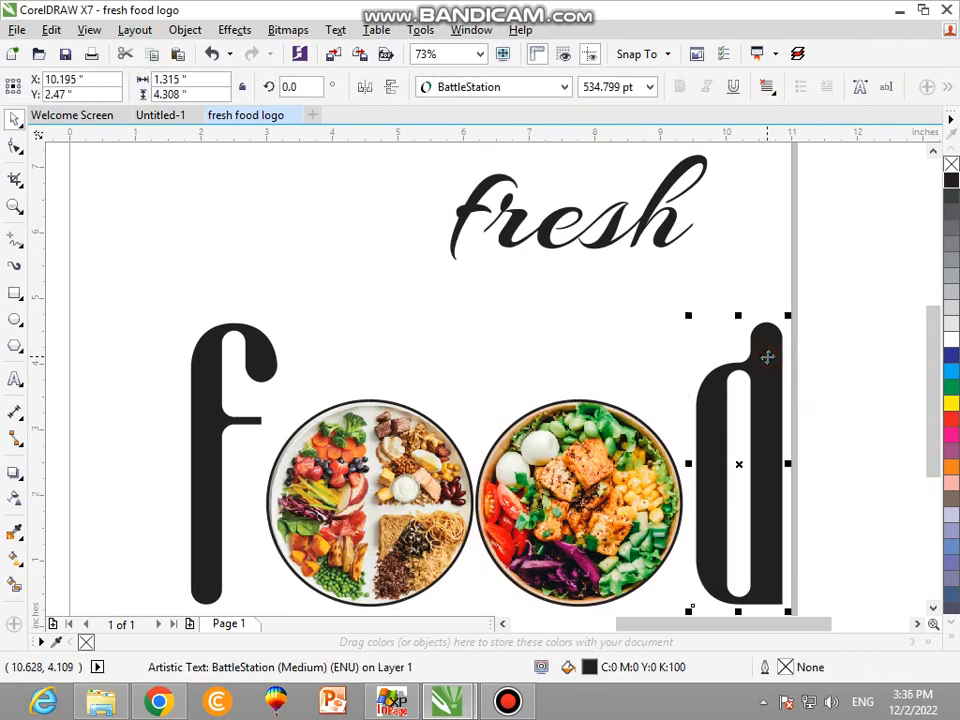
pyautogui.scroll(-2, 708, 340)
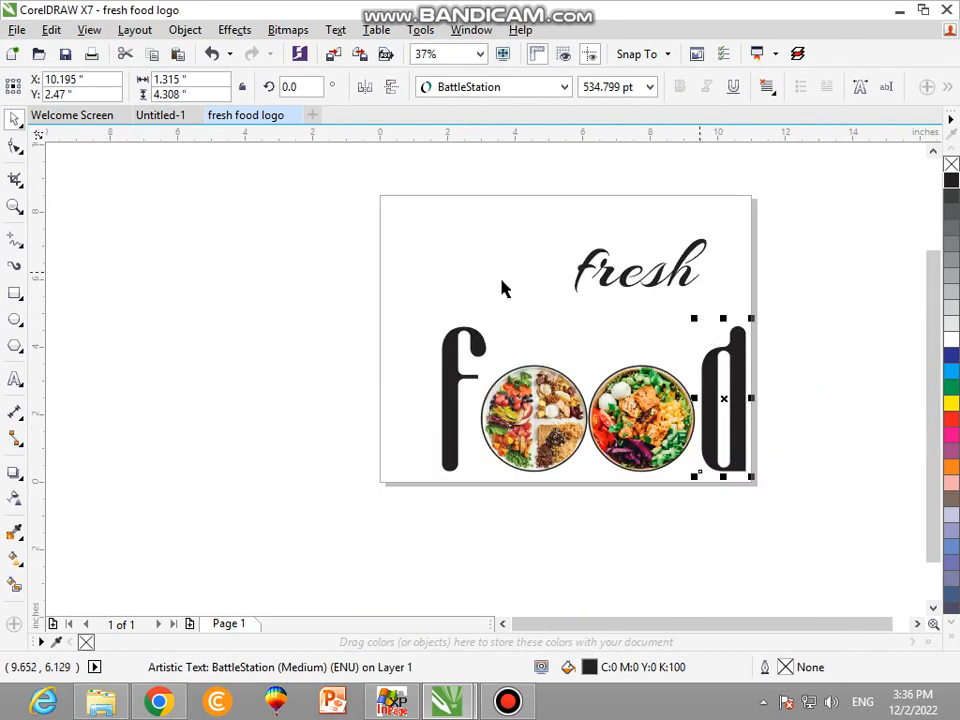
pyautogui.doubleClick(12, 290)
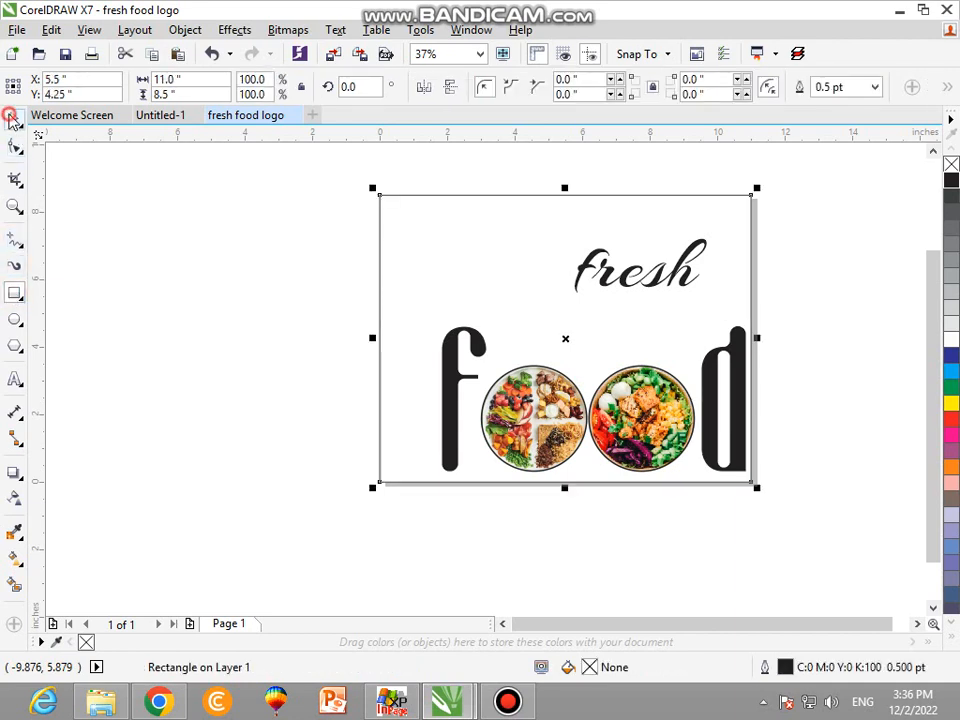
pyautogui.click(12, 118)
pyautogui.click(952, 182)
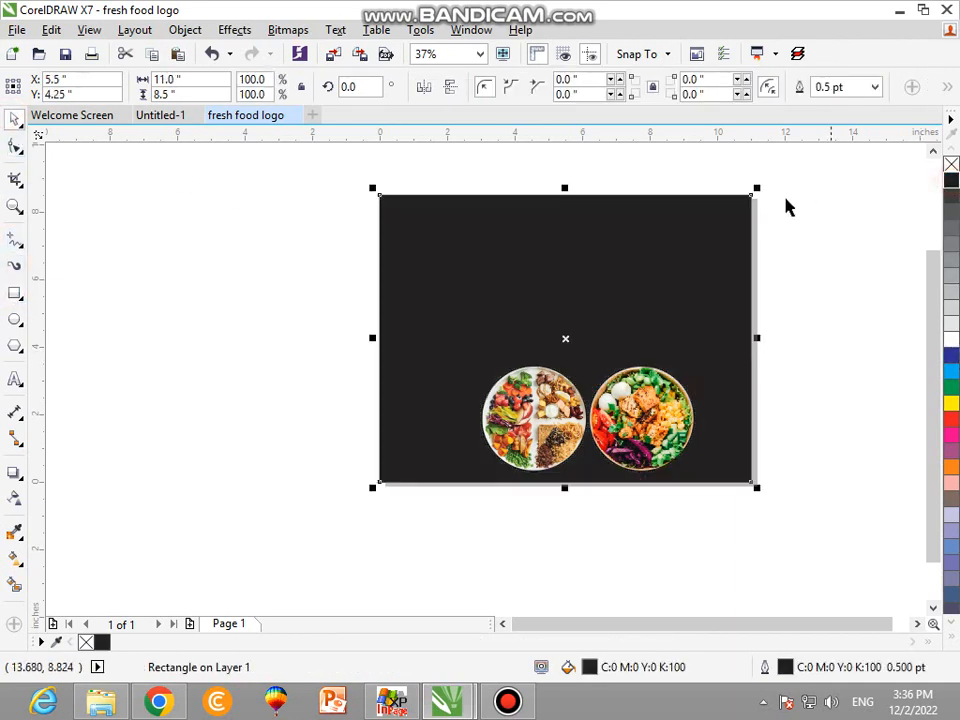
# Fill the lettering and both photo circles with white, and move "fresh" down and right to just above the d.
pyautogui.moveTo(801, 238); pyautogui.dragTo(380, 548)
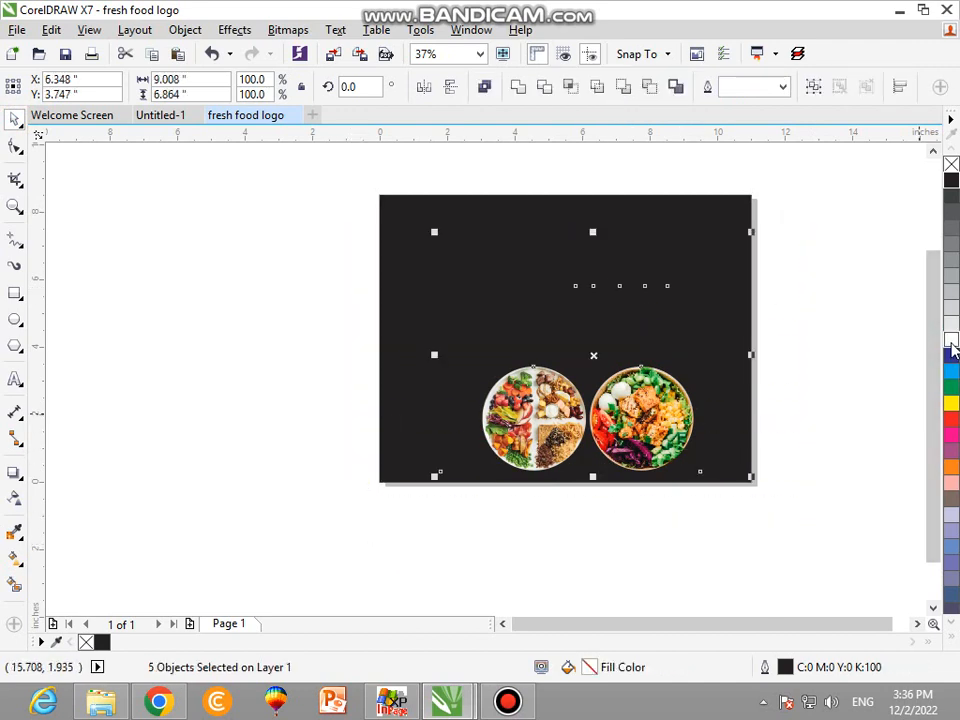
pyautogui.click(951, 342)
pyautogui.click(759, 306)
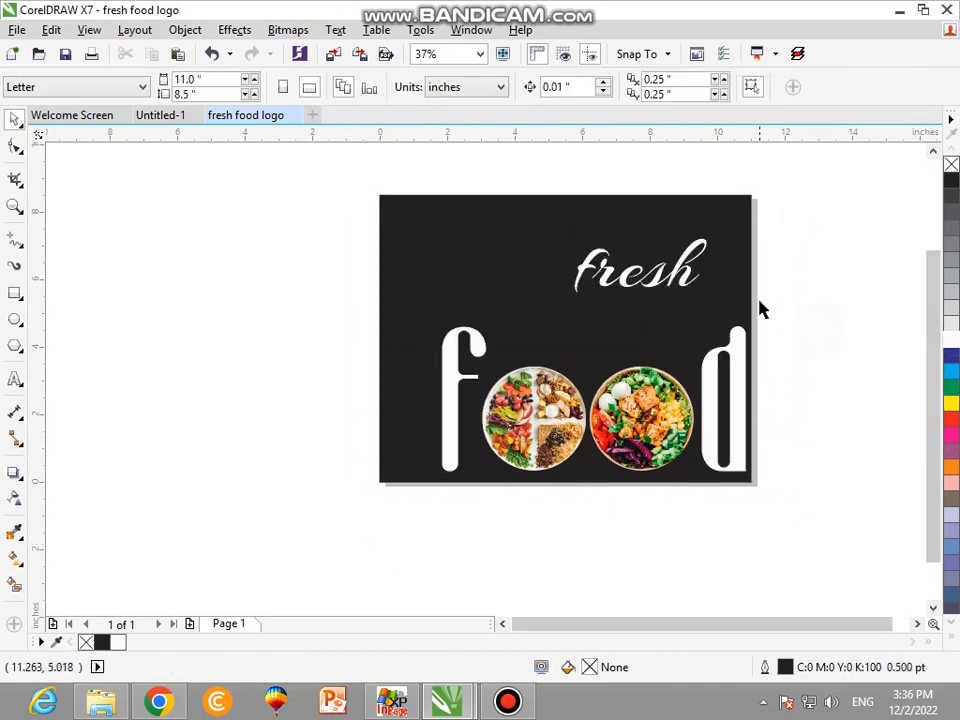
pyautogui.moveTo(675, 294); pyautogui.dragTo(694, 316)
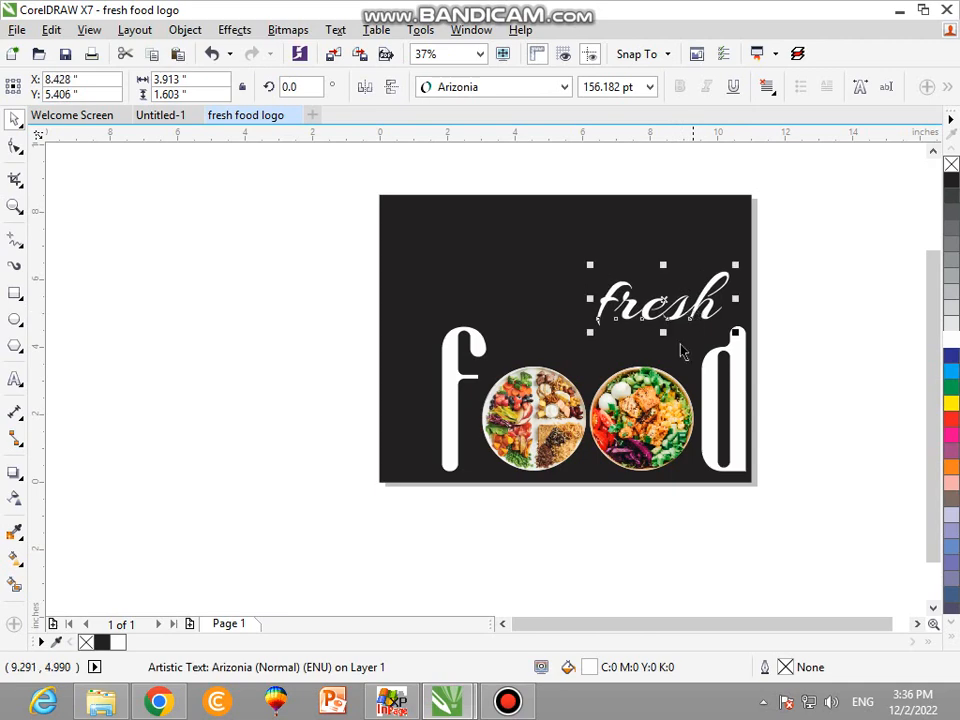
pyautogui.click(645, 384)
pyautogui.keyDown('shift'); pyautogui.click(543, 400); pyautogui.keyUp('shift')
pyautogui.scroll(2, 530, 350)
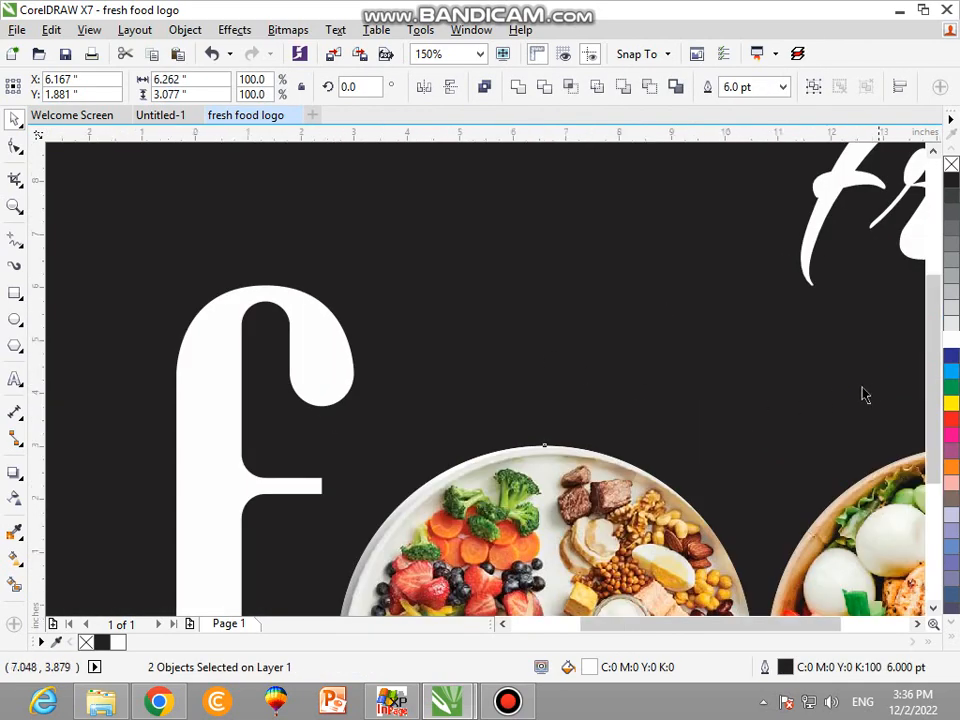
pyautogui.hotkey('shift', 'F4')
pyautogui.click(808, 392)
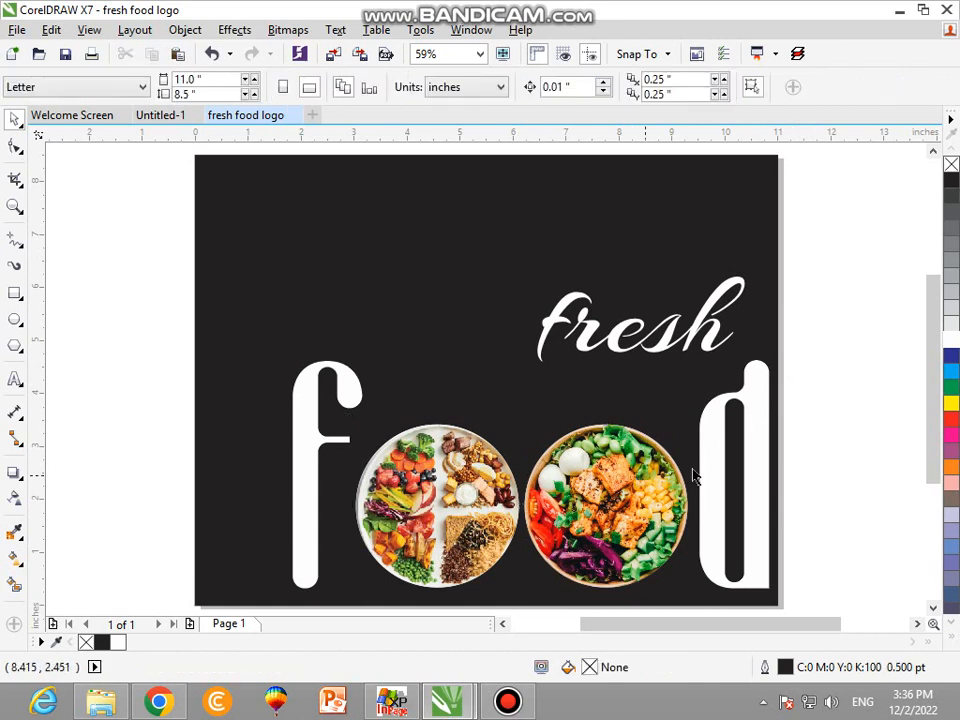
# Group the lettering and both photo circles, and center the group horizontally and vertically on the black rectangle.
pyautogui.click(708, 464)
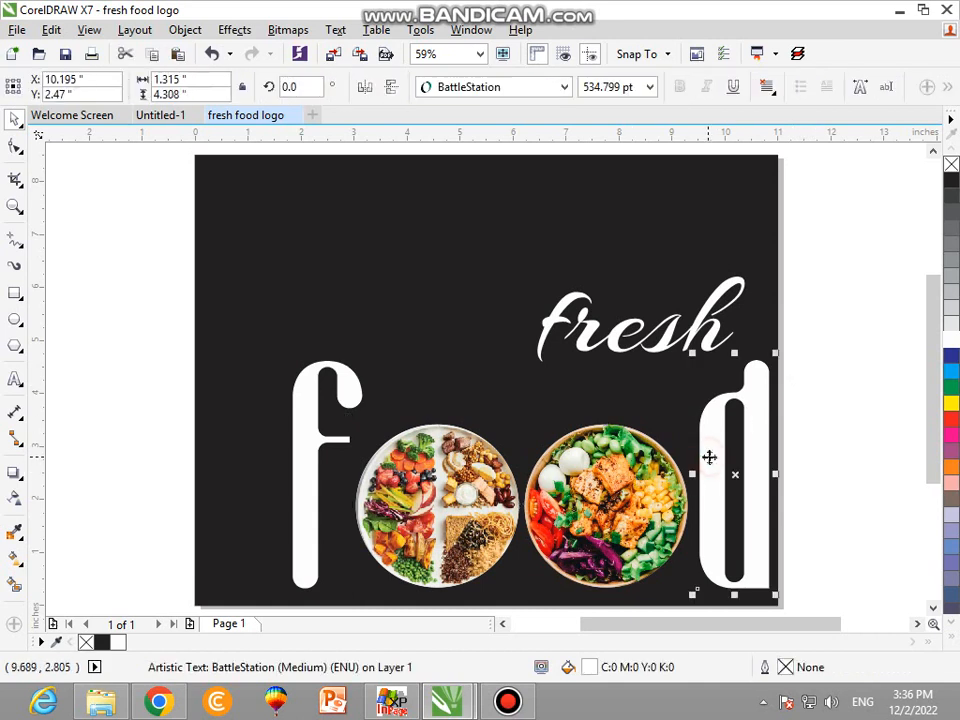
pyautogui.moveTo(812, 218); pyautogui.dragTo(240, 632)
pyautogui.hotkey('ctrl', 'g')
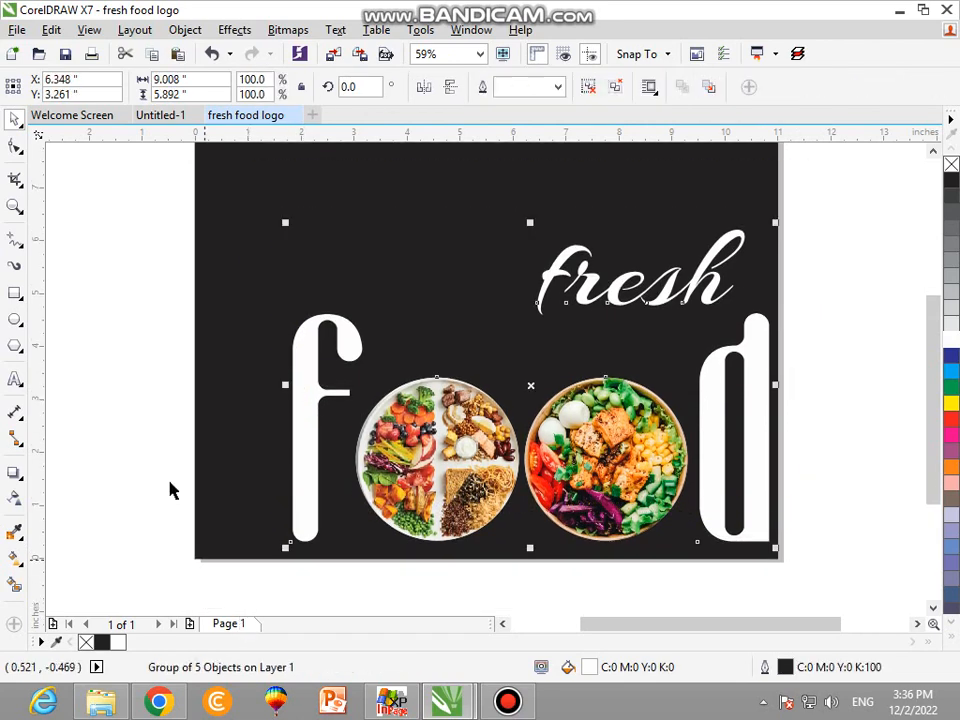
pyautogui.keyDown('shift'); pyautogui.click(229, 478); pyautogui.keyUp('shift')
pyautogui.press('c')
pyautogui.press('e')
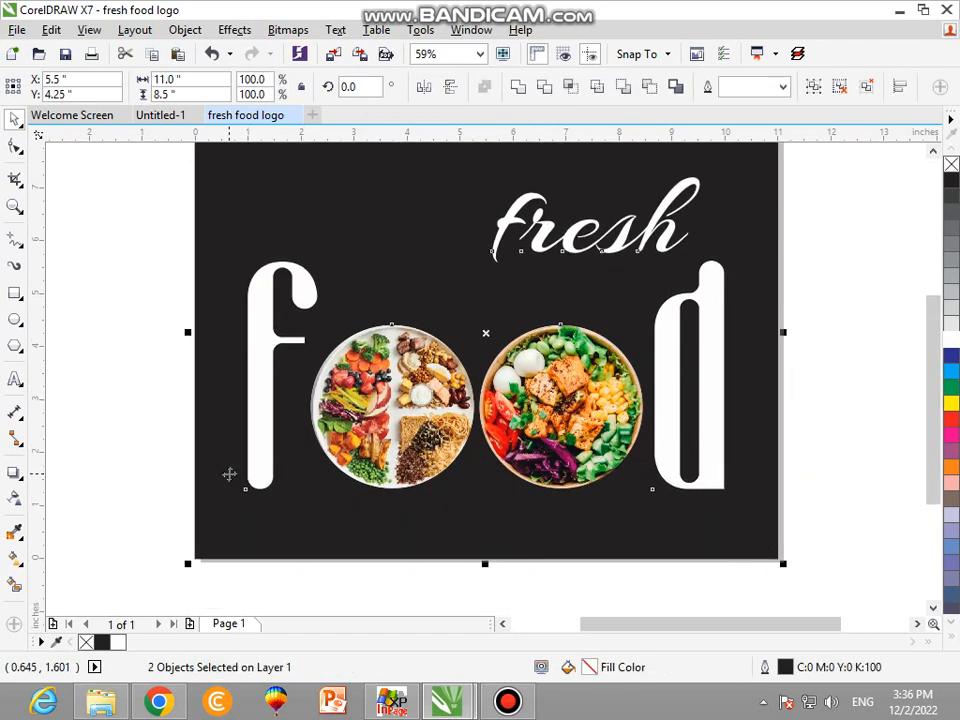
pyautogui.scroll(-2, 248, 522)
pyautogui.click(628, 396)
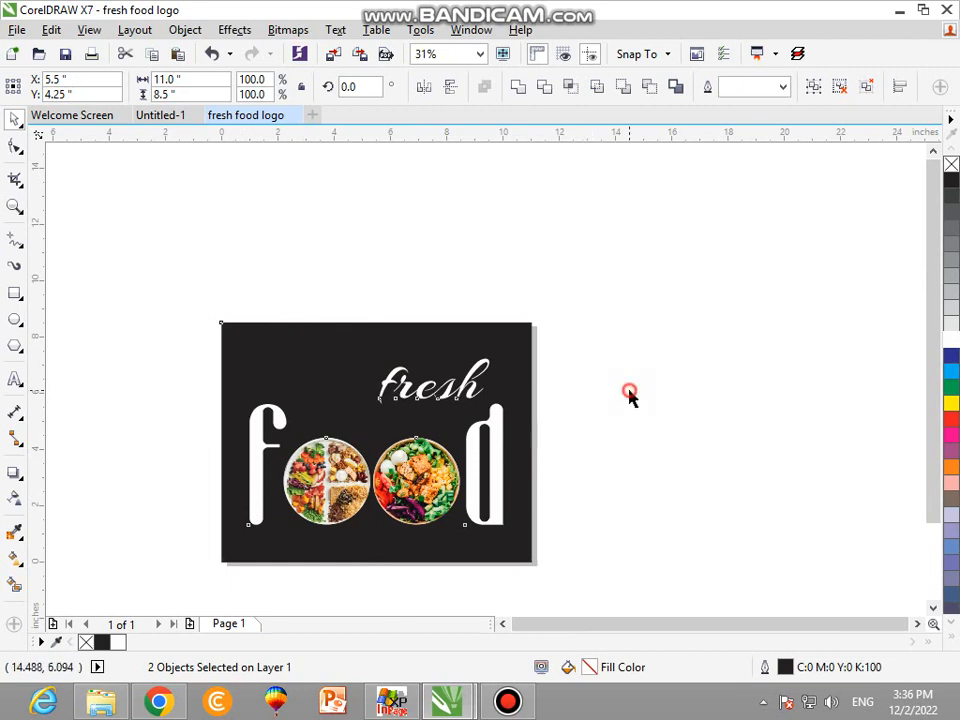
# Add the artistic text "thanks for watching" in 24 pt Arial on the blank area above the page.
pyautogui.click(14, 381)
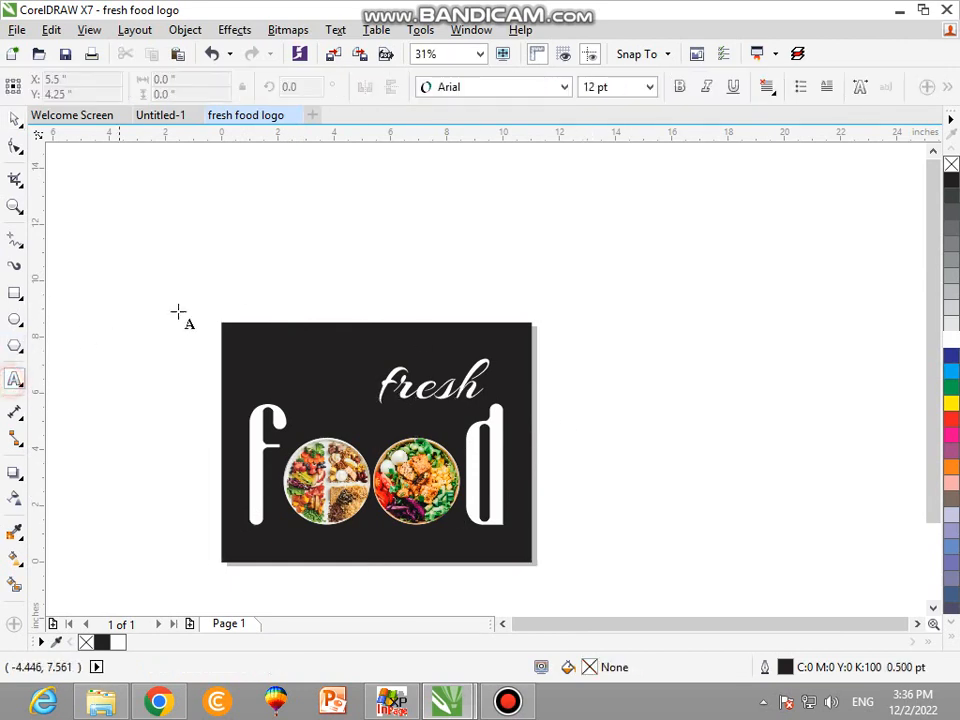
pyautogui.click(215, 281)
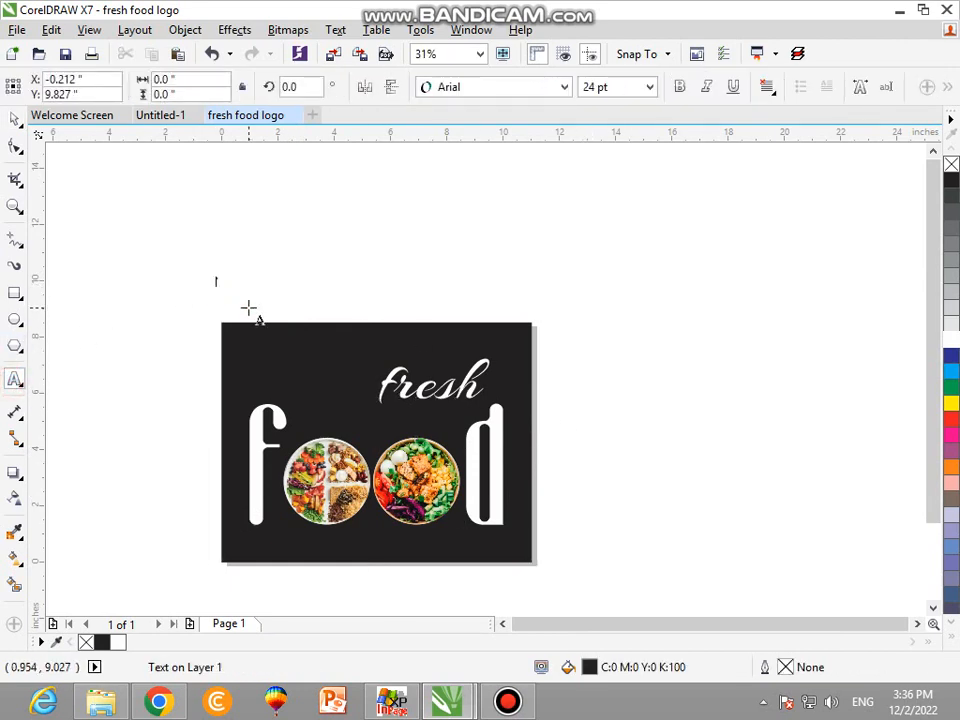
pyautogui.scroll(2, 647, 298)
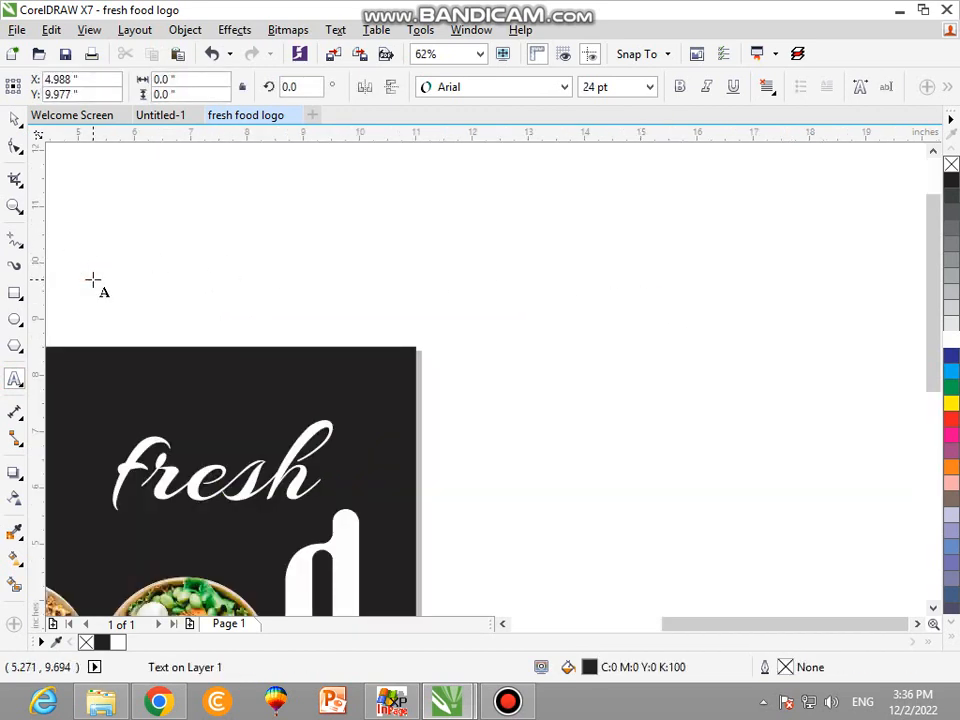
pyautogui.write('thanks f')
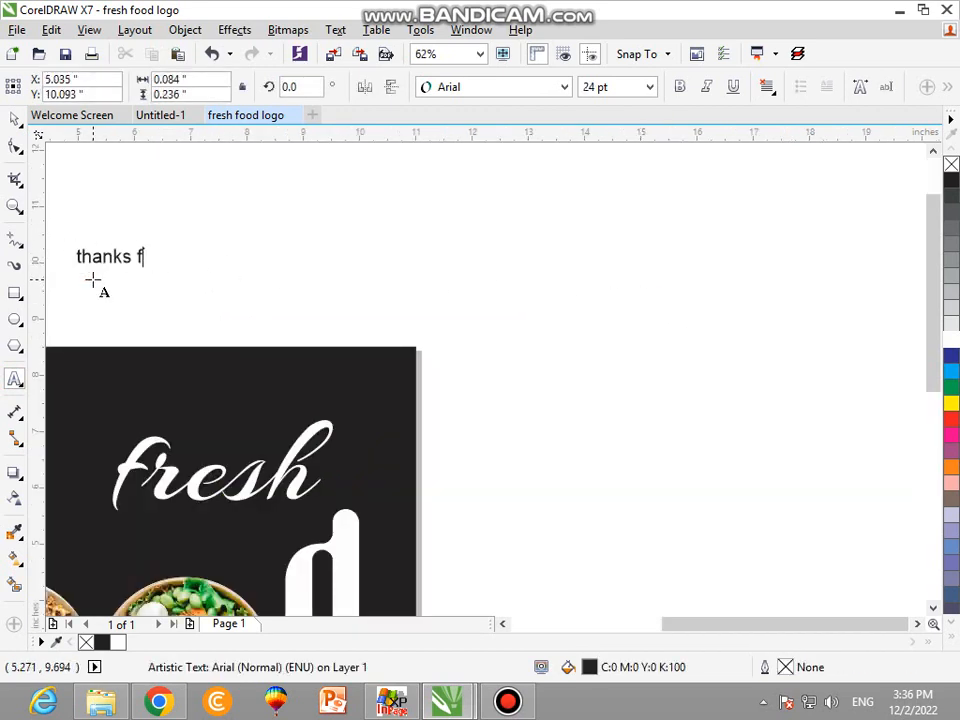
pyautogui.write('or watching')
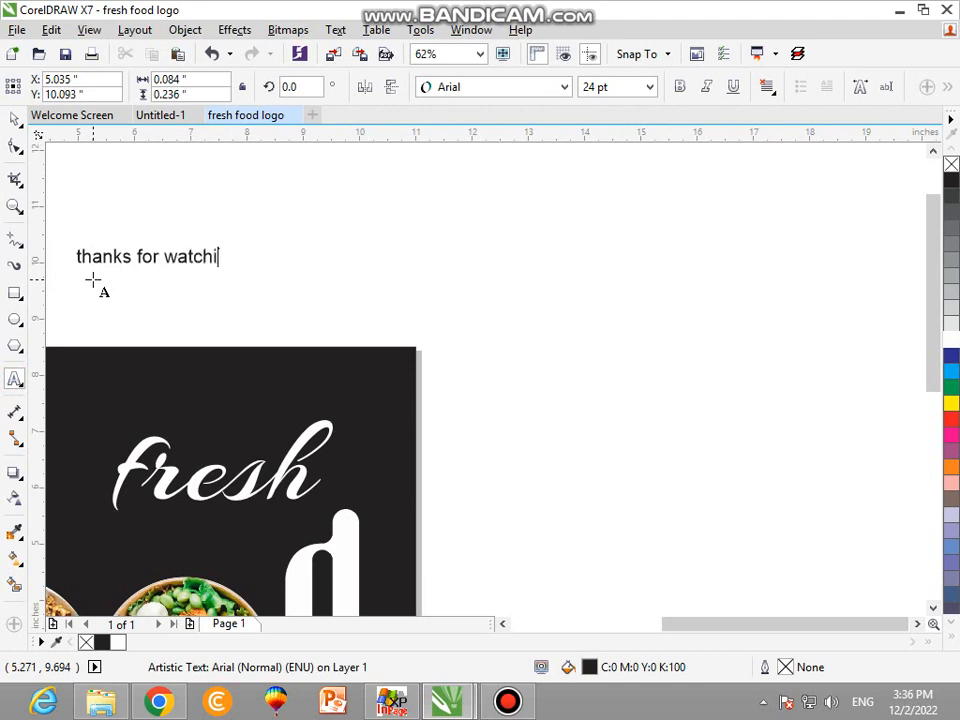